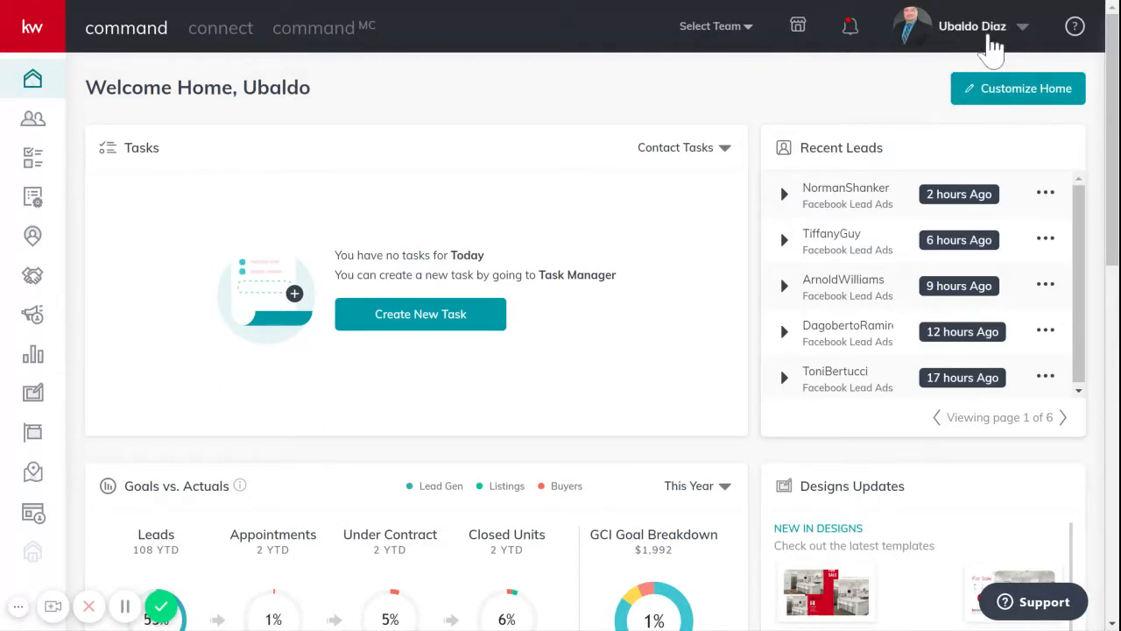
# Open the Marketing Profile page under Connect Settings in the account settings.
pyautogui.click(963, 46)
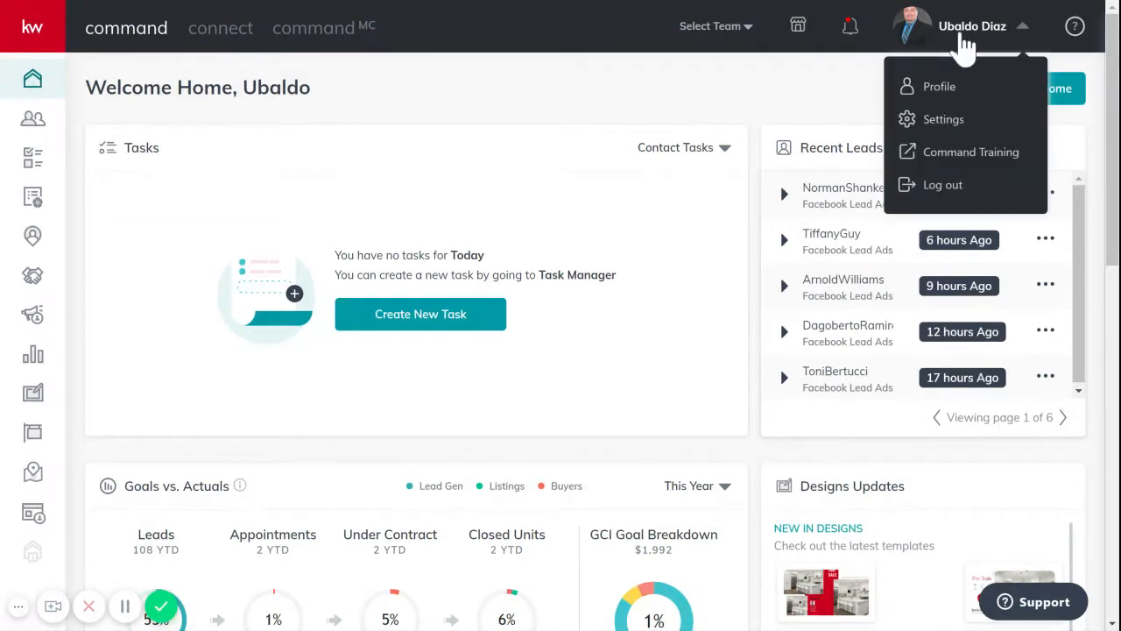
pyautogui.click(941, 131)
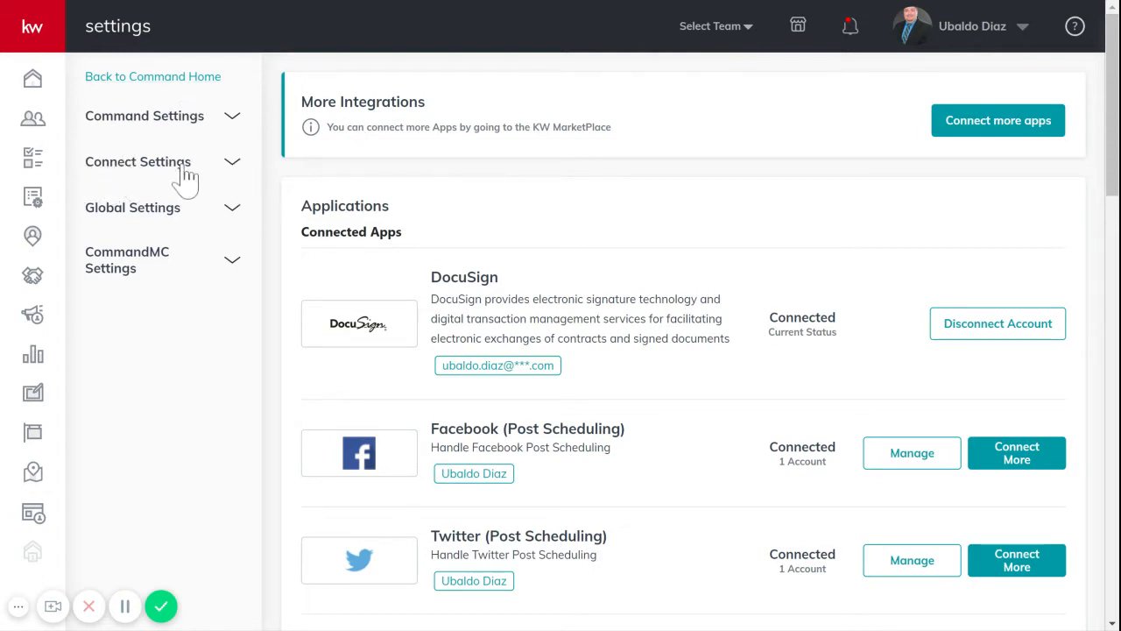
pyautogui.click(233, 166)
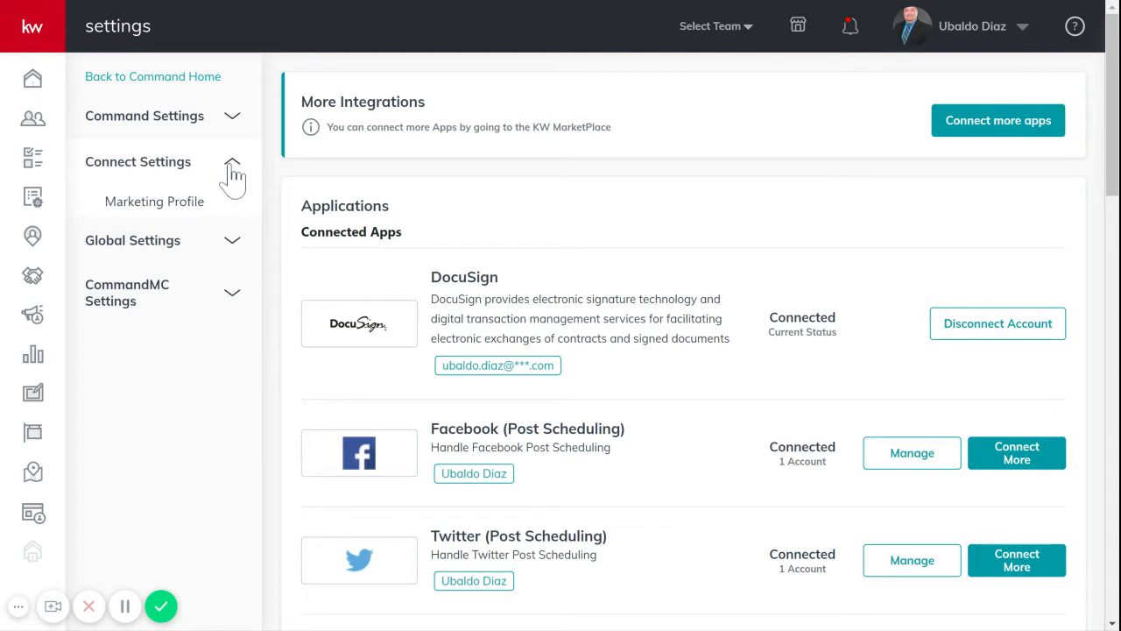
pyautogui.click(163, 212)
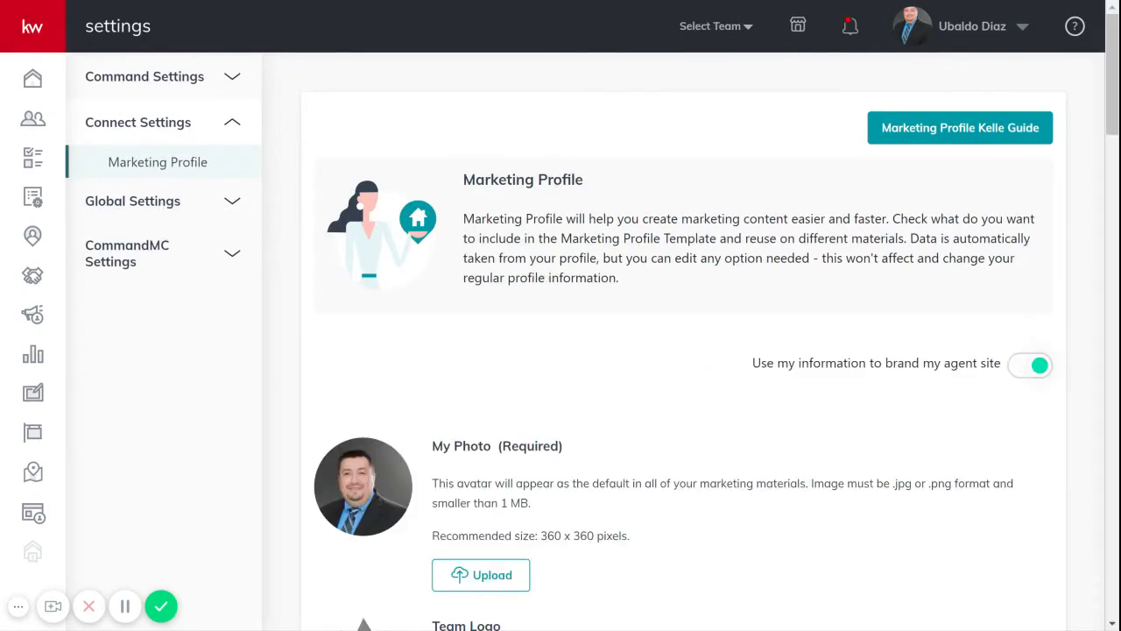
# Review the photo and team logo image requirements and the My Details fields of the marketing profile.
pyautogui.scroll(-4, 695, 268)
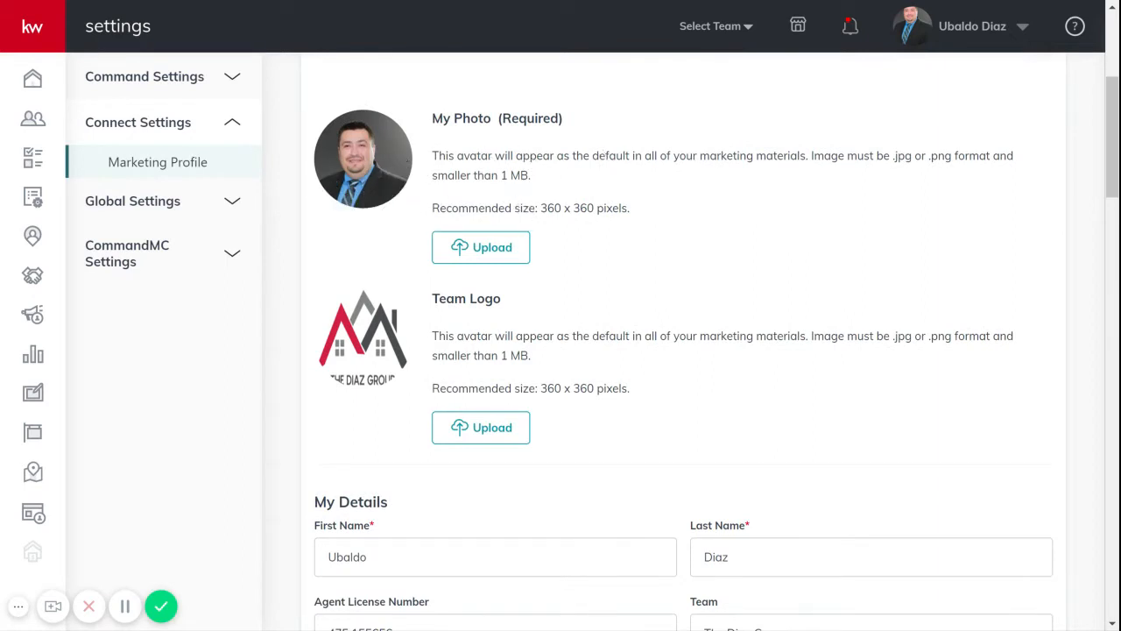
pyautogui.moveTo(540, 208); pyautogui.dragTo(656, 211)
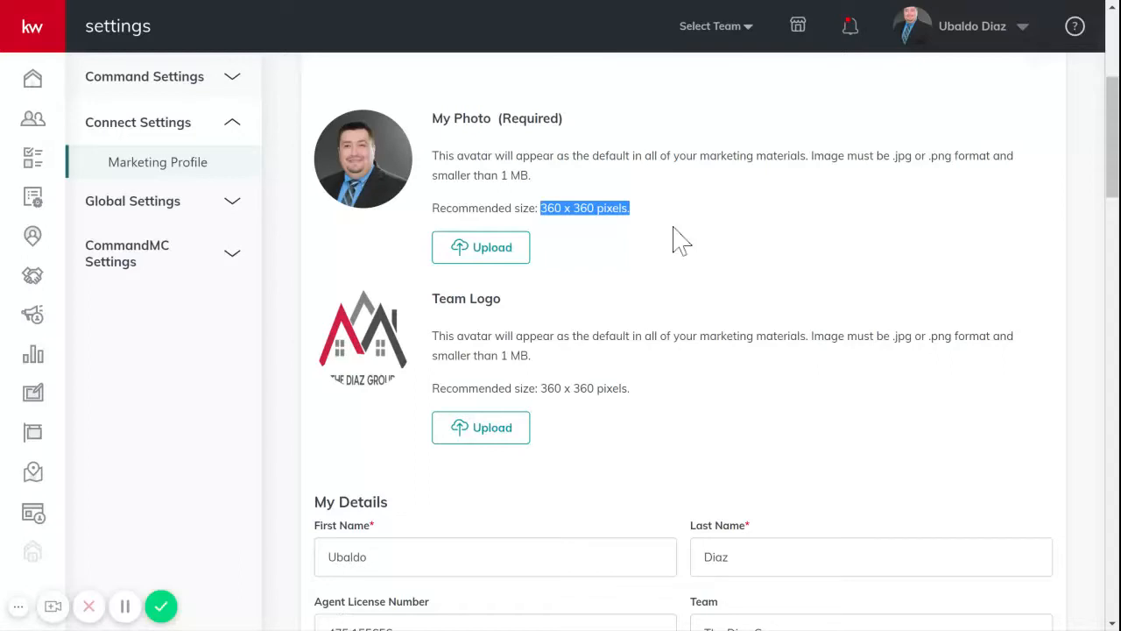
pyautogui.click(639, 285)
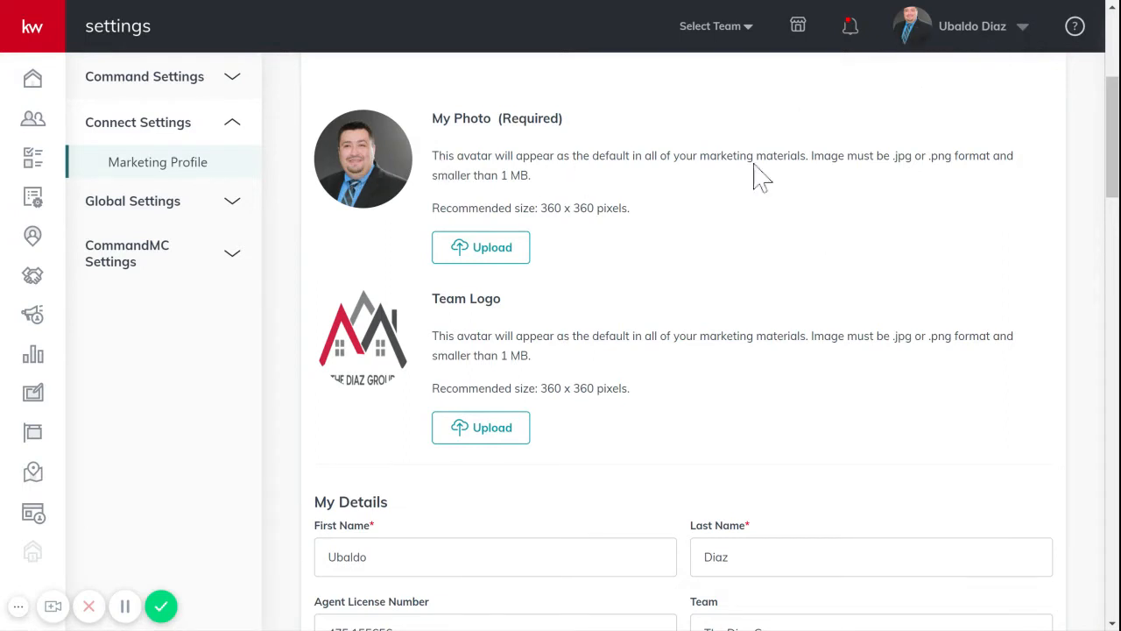
pyautogui.scroll(-1, 753, 176)
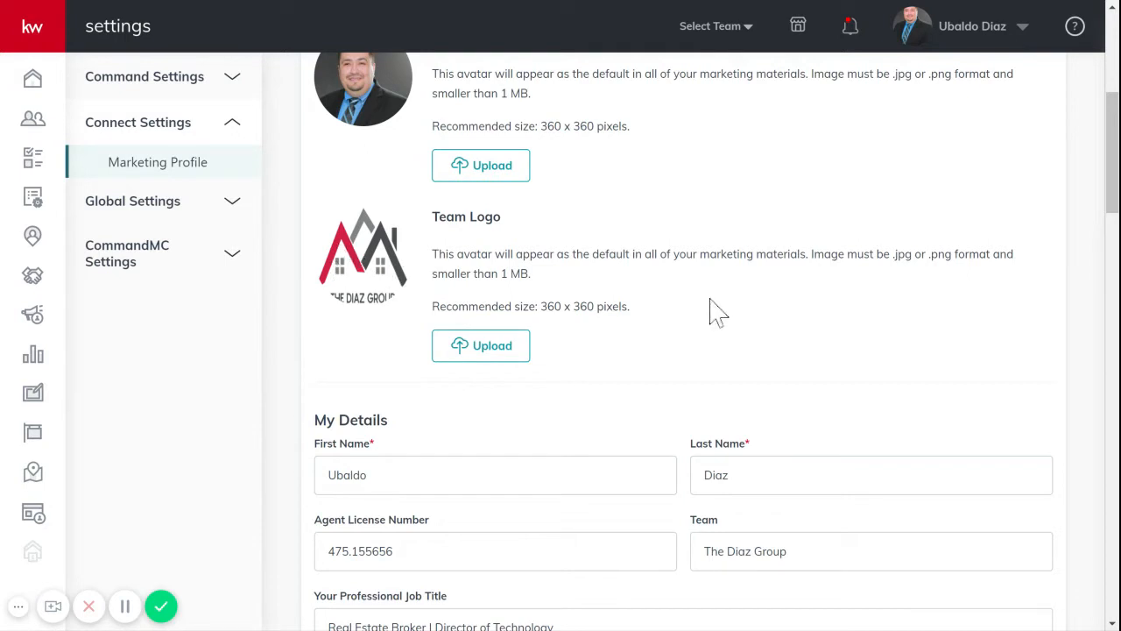
pyautogui.scroll(-4, 661, 197)
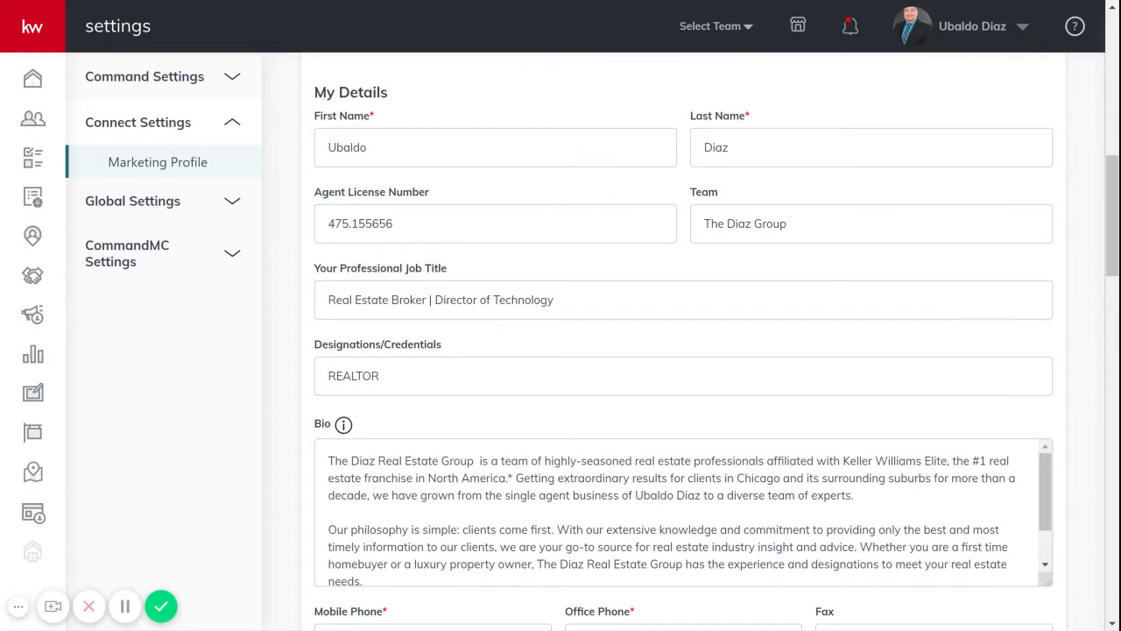
# Try Keller Williams Elite as the team name and restore the field to The Diaz Group.
pyautogui.scroll(-1, 429, 179)
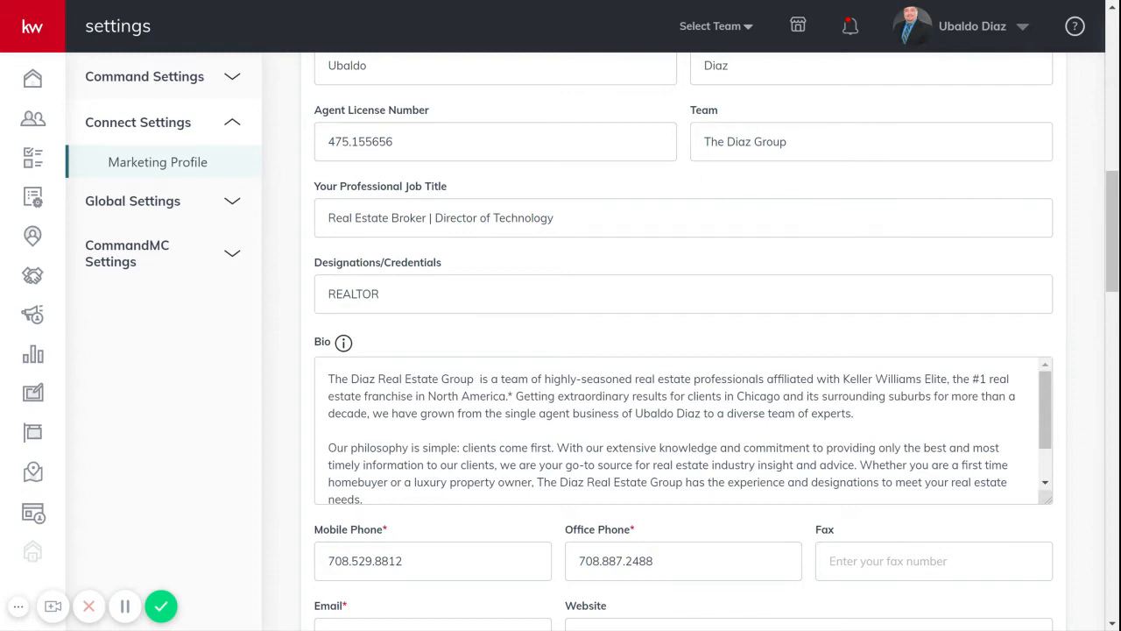
pyautogui.moveTo(704, 141); pyautogui.dragTo(787, 141)
pyautogui.write('Keller Williams Elite')
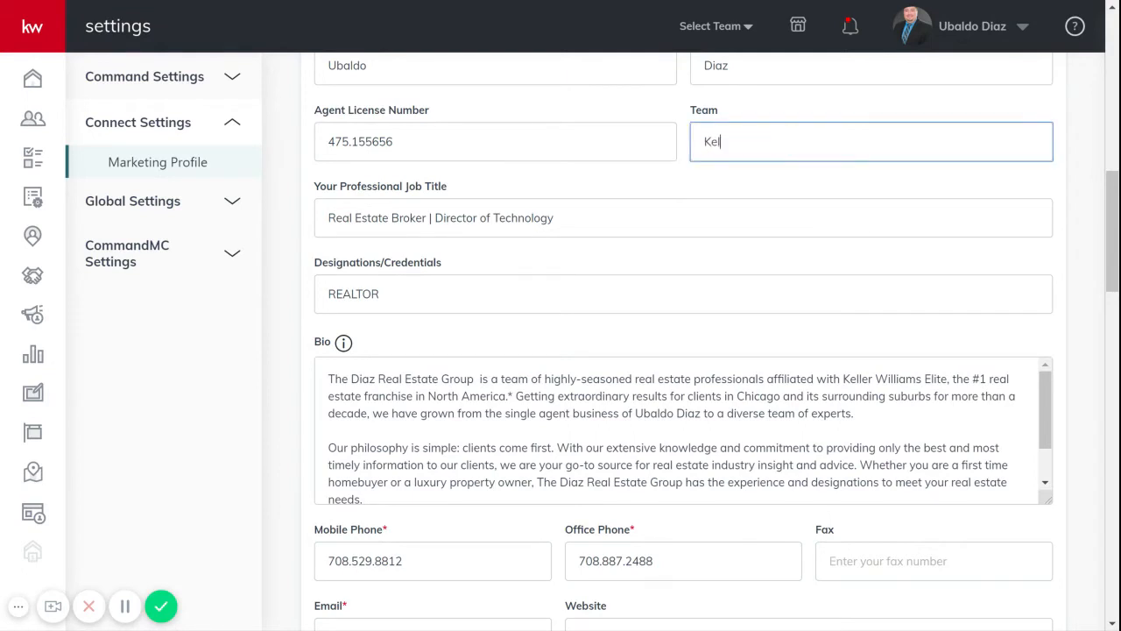
pyautogui.press('Tab')
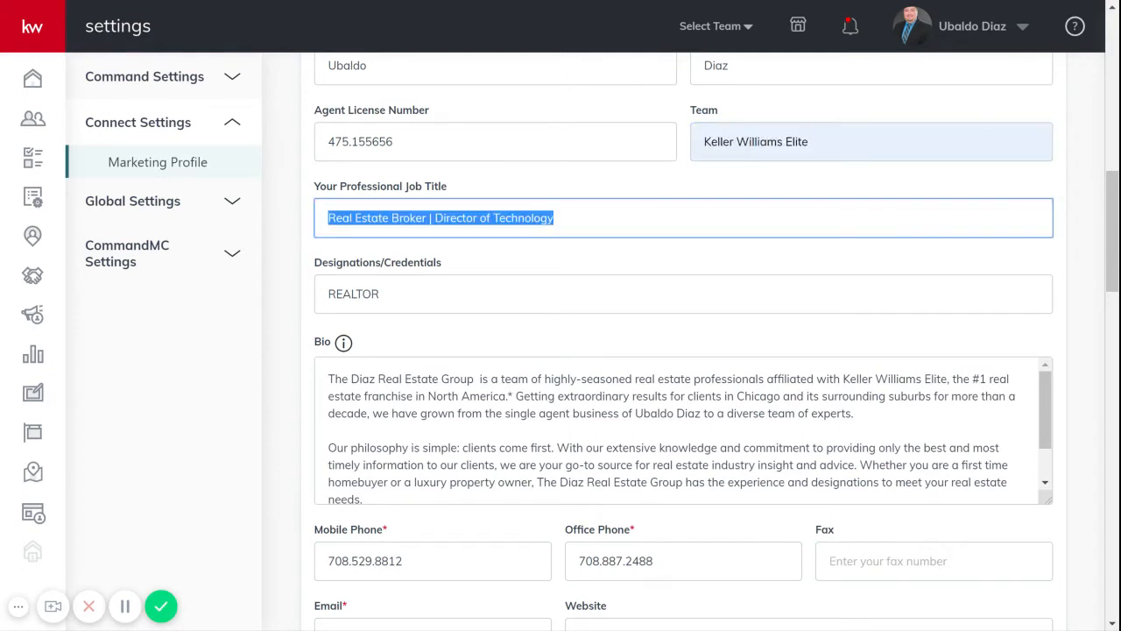
pyautogui.click(809, 141)
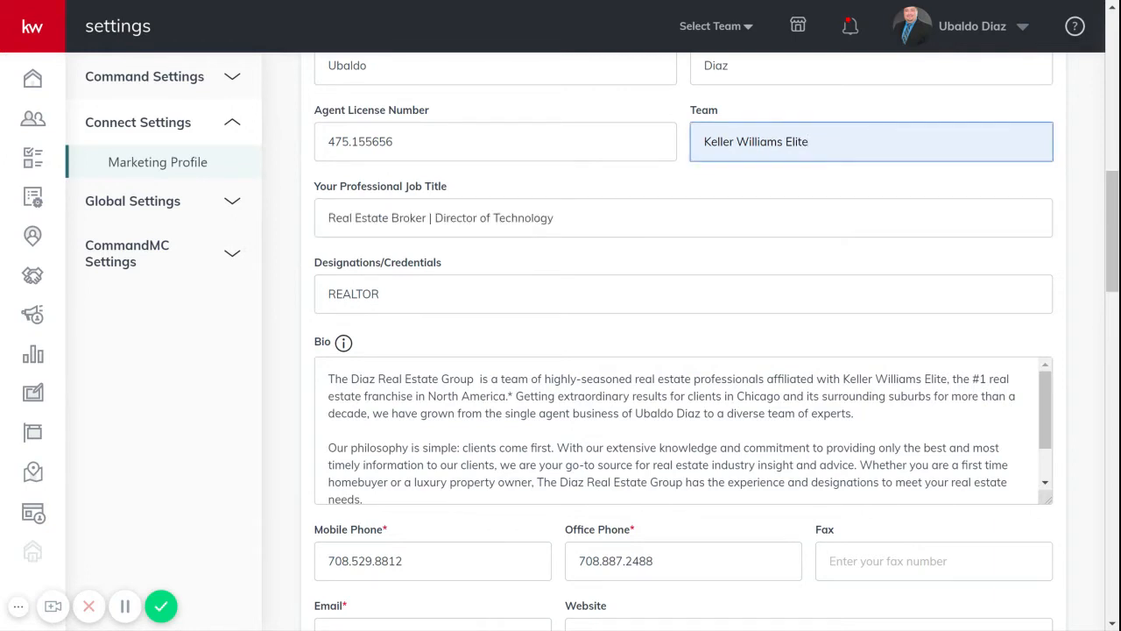
pyautogui.moveTo(809, 141); pyautogui.dragTo(703, 141)
pyautogui.write('T')
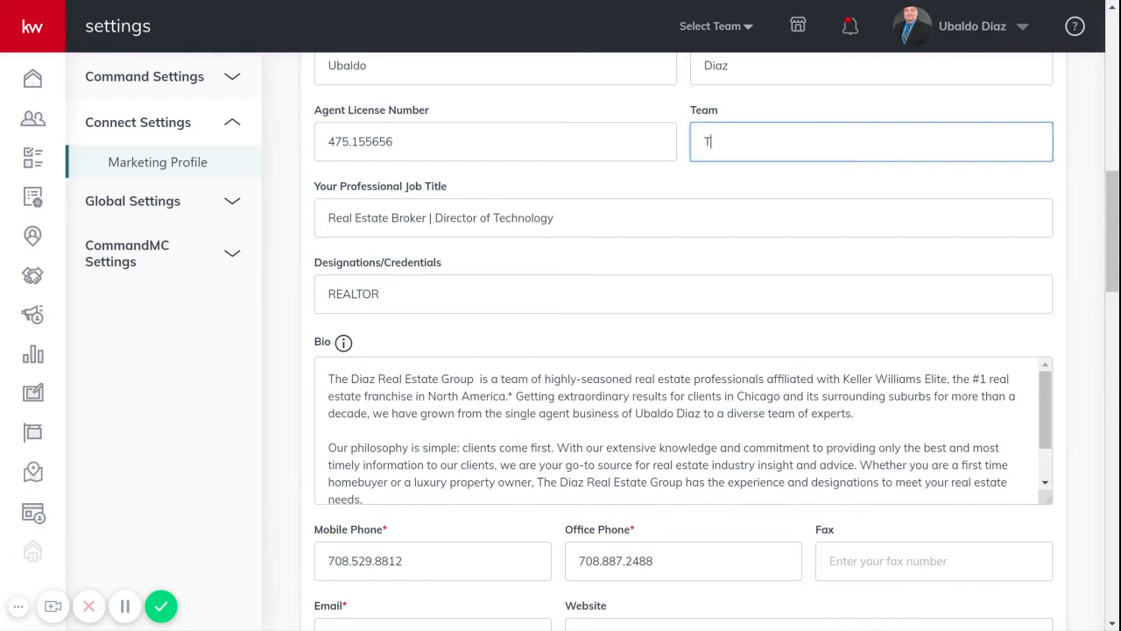
pyautogui.write('he Diaz Group')
pyautogui.press('Tab')
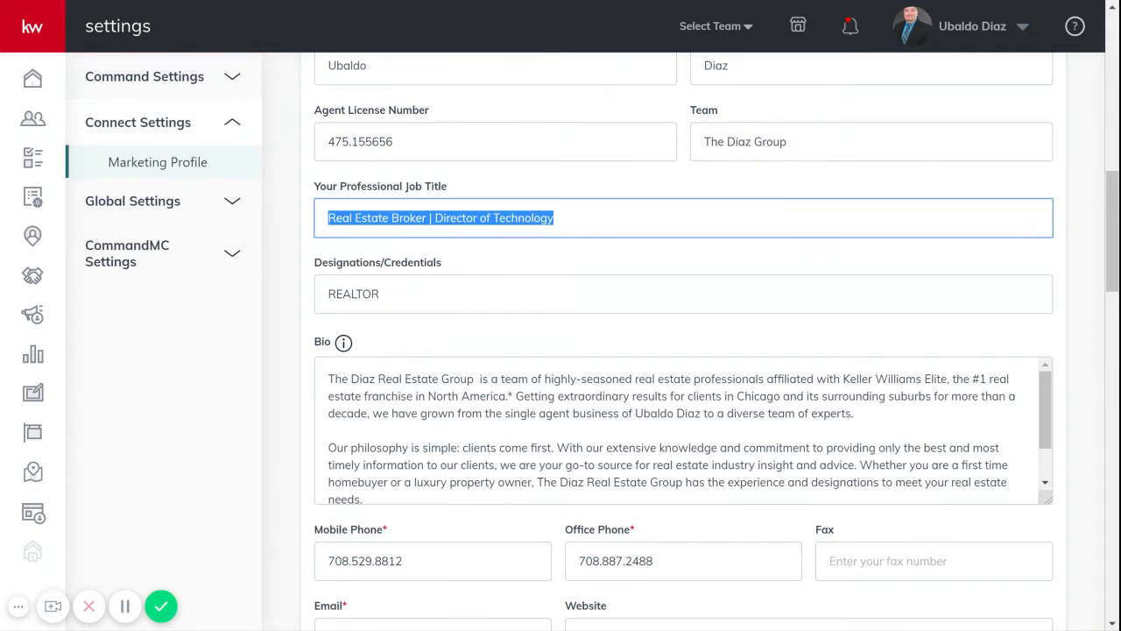
# Replace Real Estate Broker with BROKER in the professional job title, keeping the Director of Technology part.
pyautogui.moveTo(427, 218); pyautogui.dragTo(314, 224)
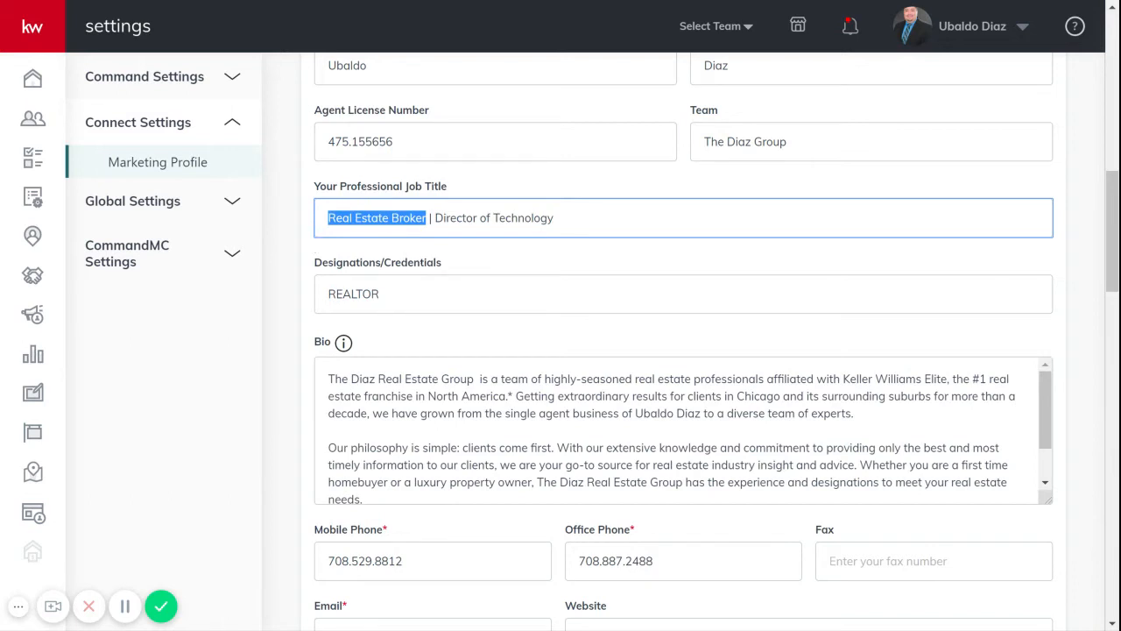
pyautogui.press('BackSpace')
pyautogui.write('B')
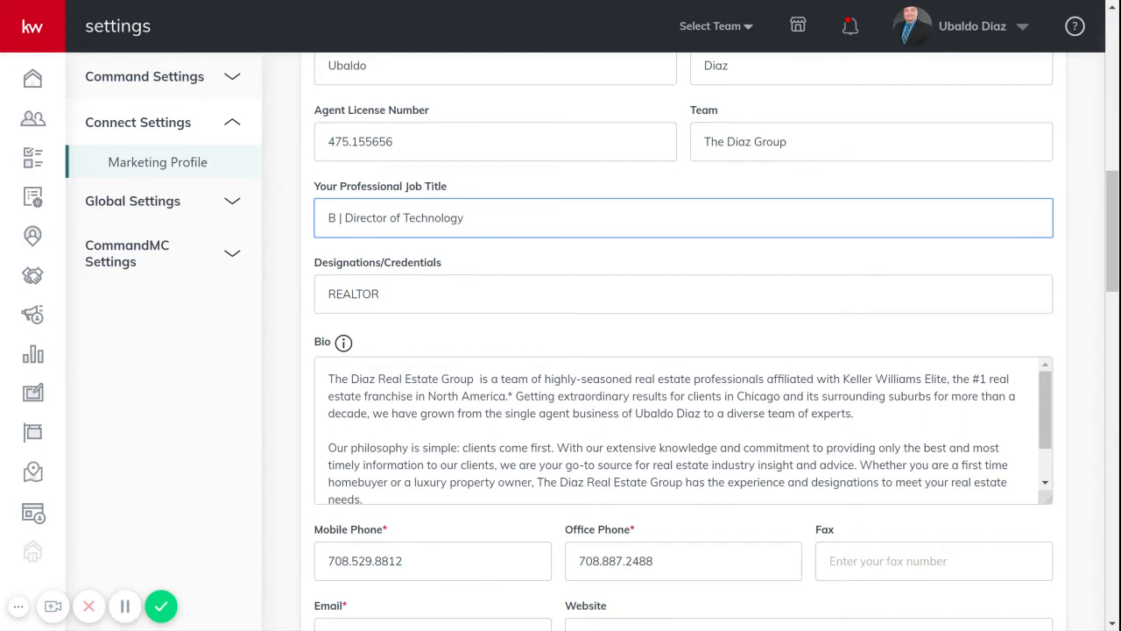
pyautogui.write('ROKER')
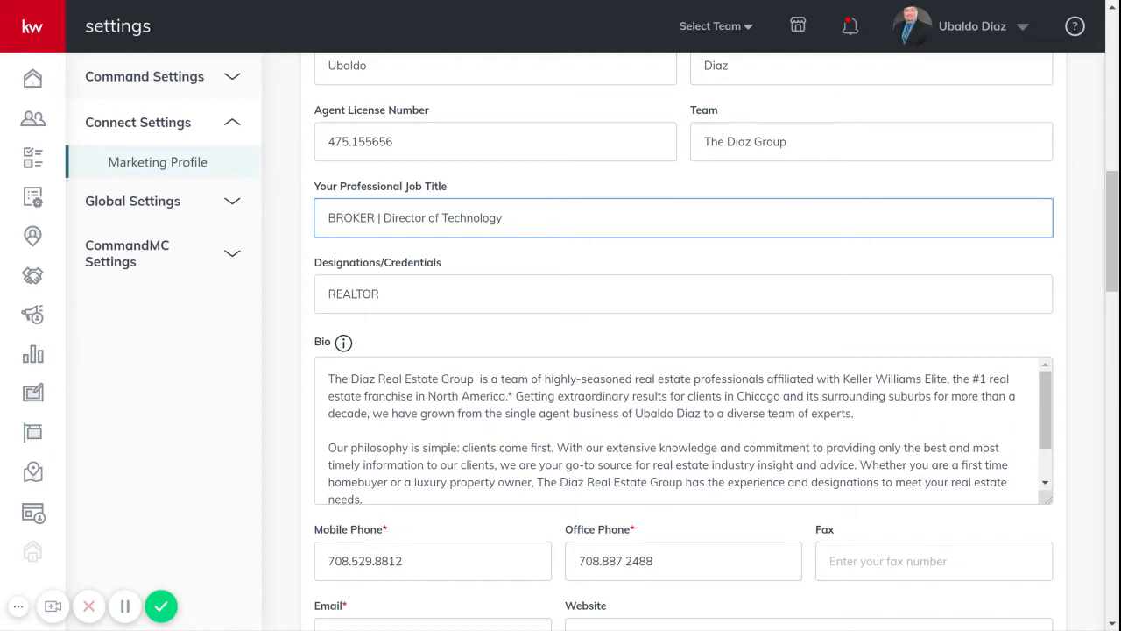
# Review the bio, mobile phone, office phone, email and website entries in My Details.
pyautogui.scroll(-2, 683, 342)
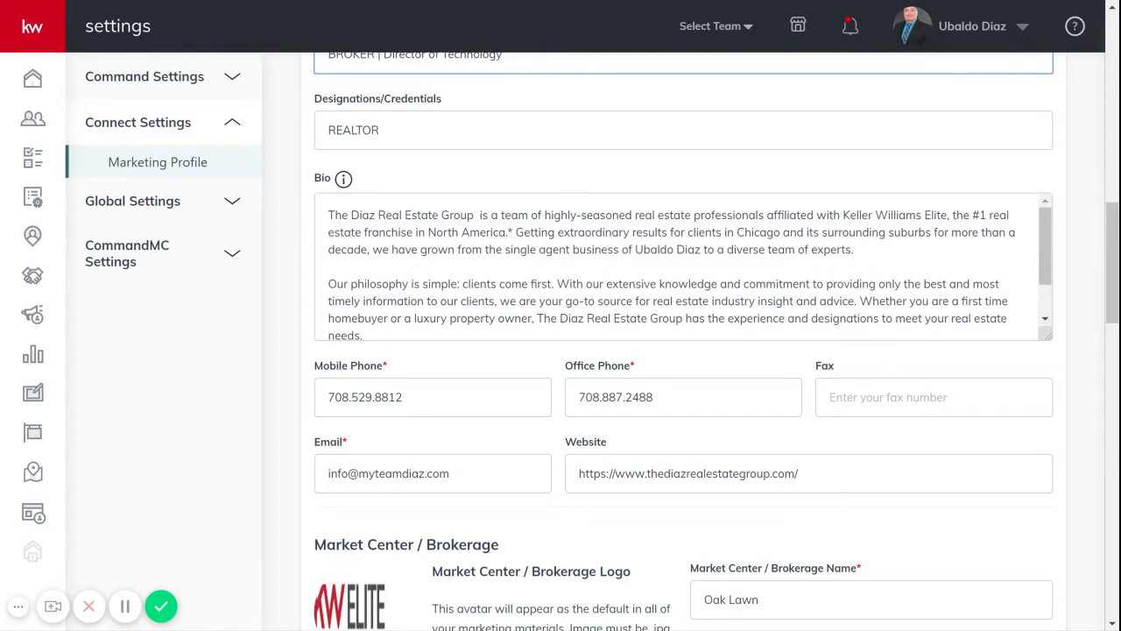
pyautogui.scroll(-5, 683, 280)
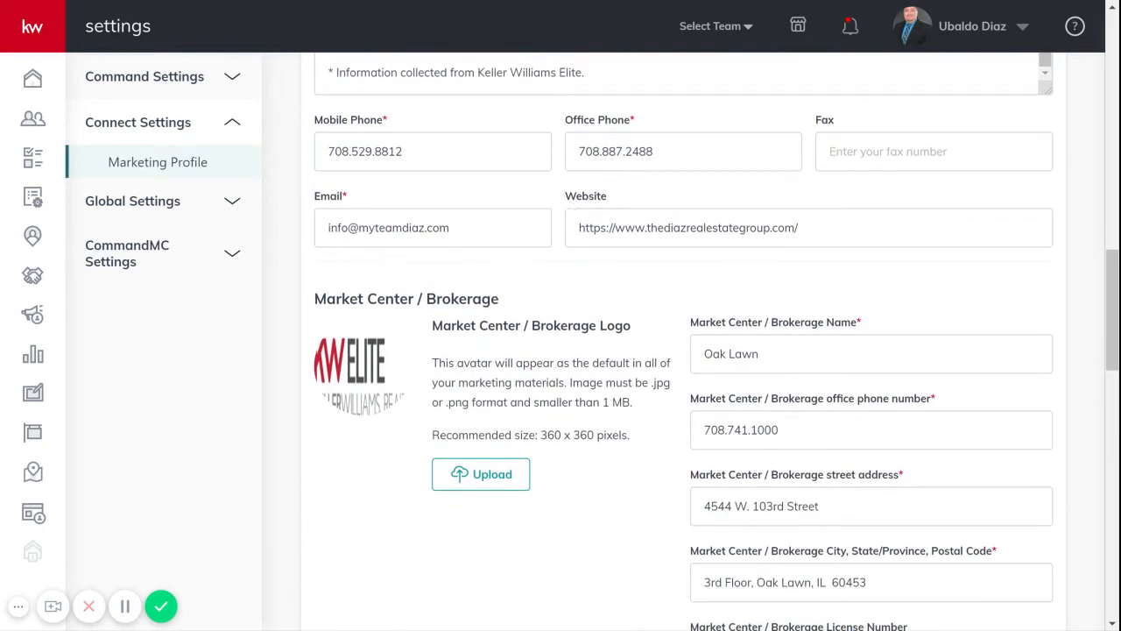
pyautogui.moveTo(399, 152); pyautogui.dragTo(291, 175)
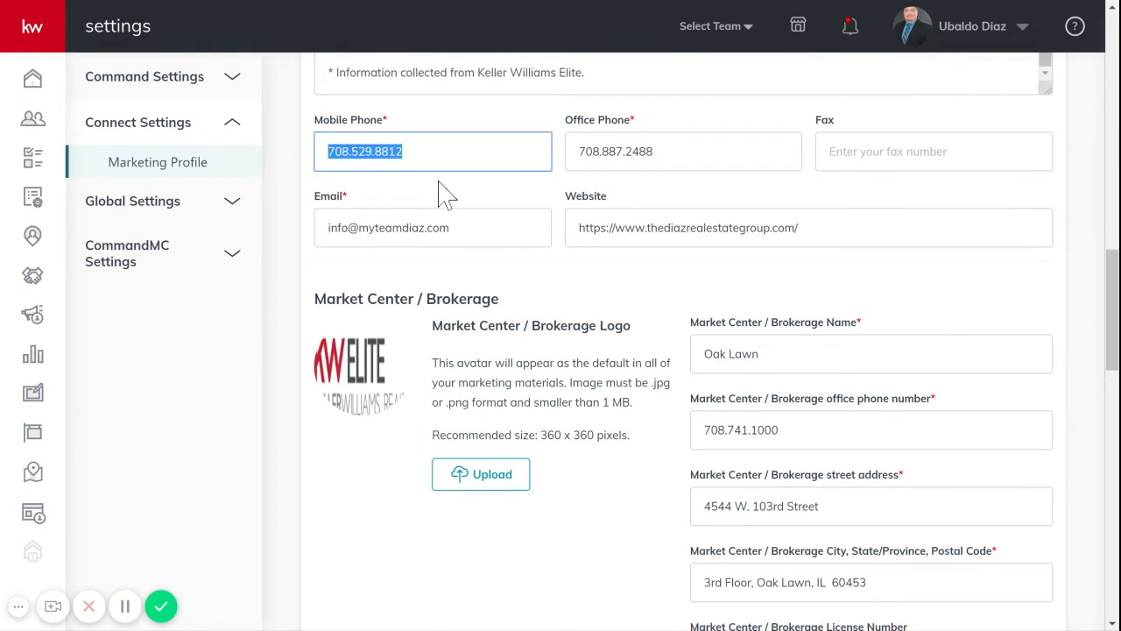
pyautogui.press('Tab')
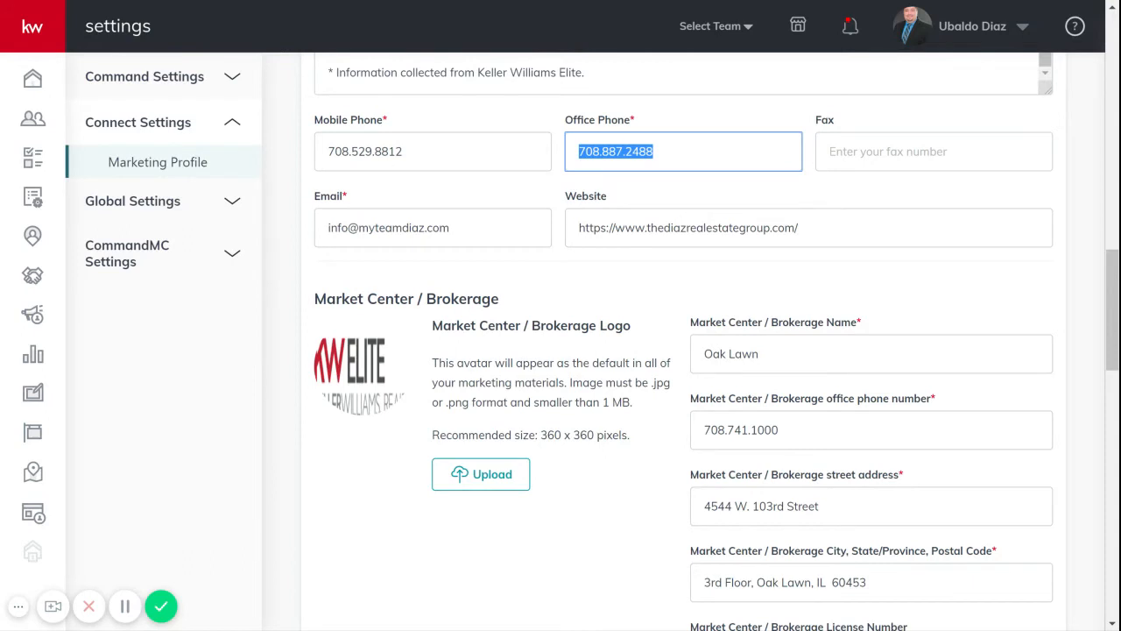
pyautogui.scroll(-1, 683, 342)
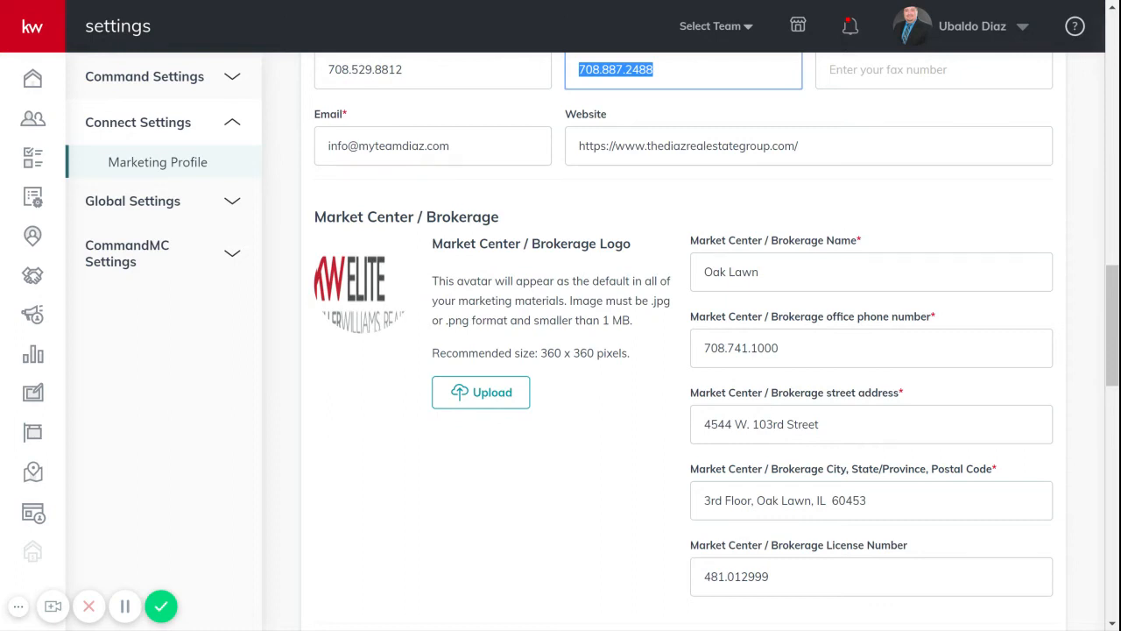
pyautogui.moveTo(451, 146); pyautogui.dragTo(297, 155)
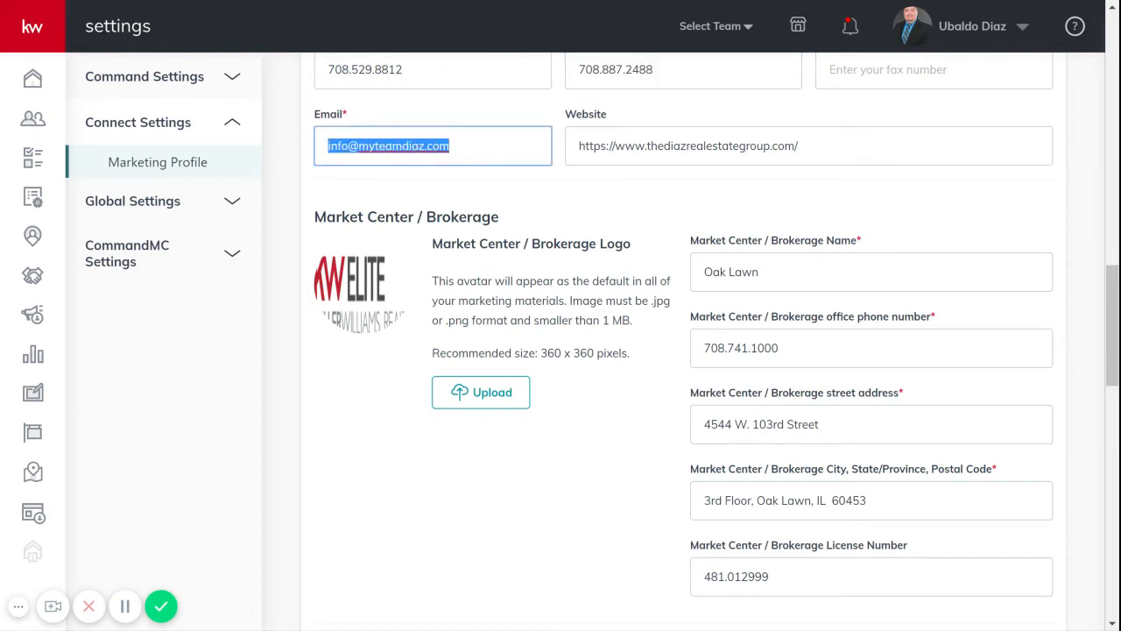
pyautogui.click(450, 146)
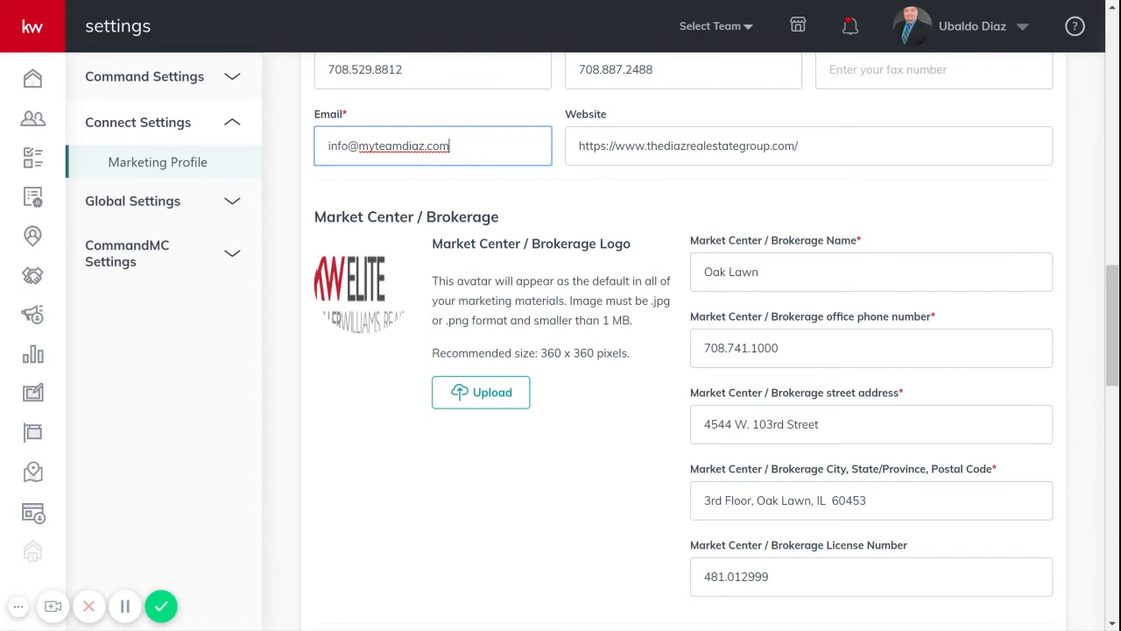
pyautogui.moveTo(798, 145); pyautogui.dragTo(578, 145)
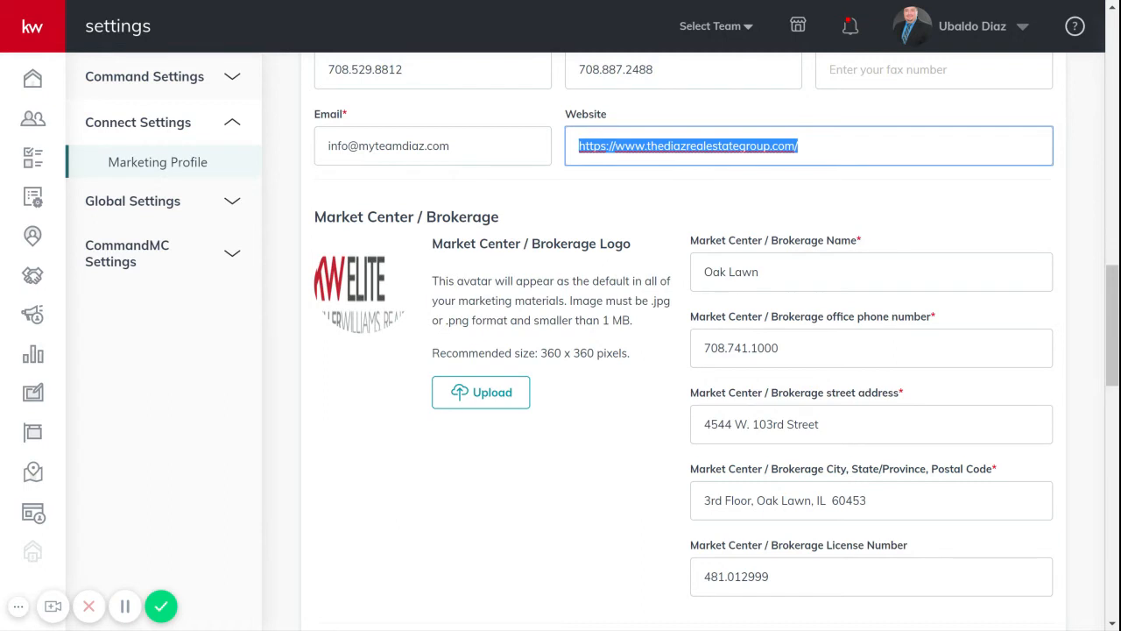
pyautogui.click(722, 145)
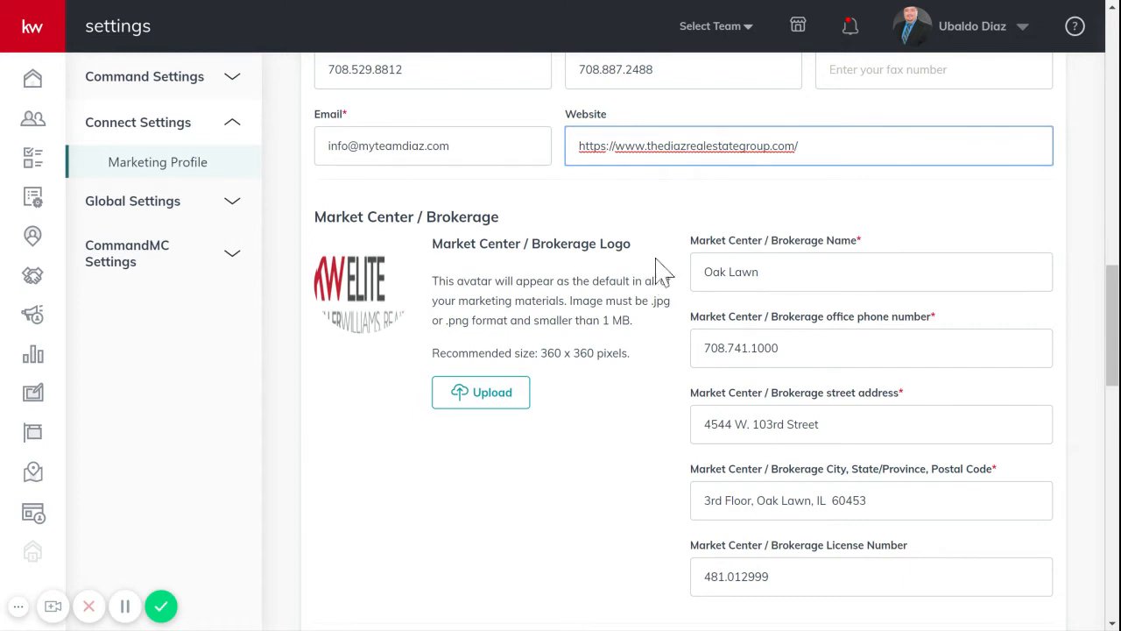
# Set the market center / brokerage name to Keller Williams Elite.
pyautogui.scroll(-2, 658, 280)
pyautogui.scroll(1, 621, 233)
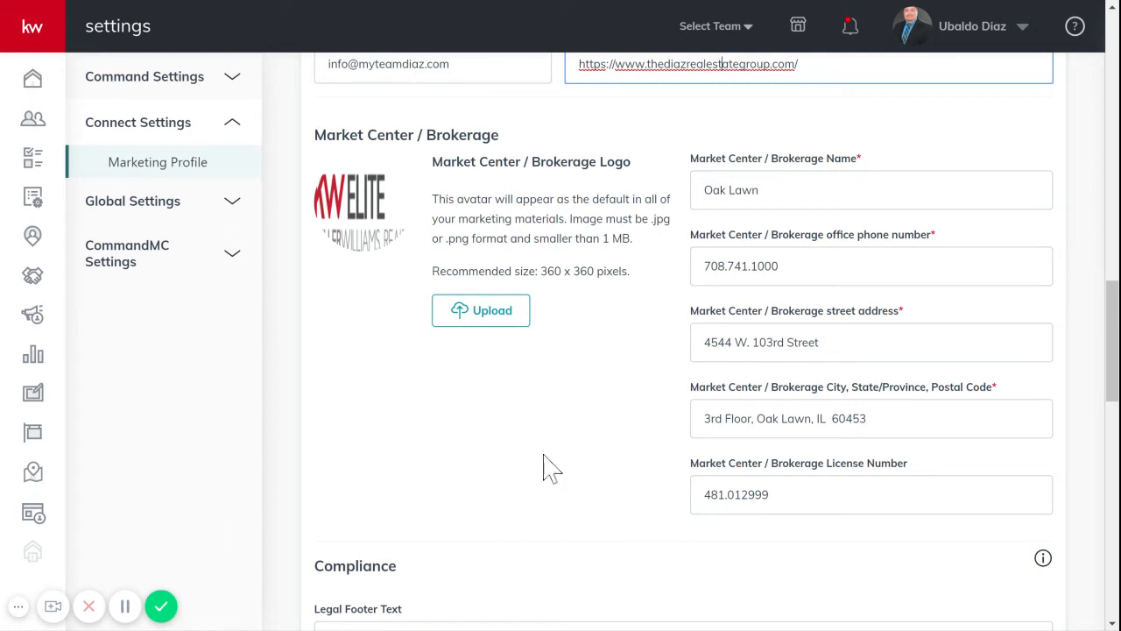
pyautogui.scroll(-1, 631, 429)
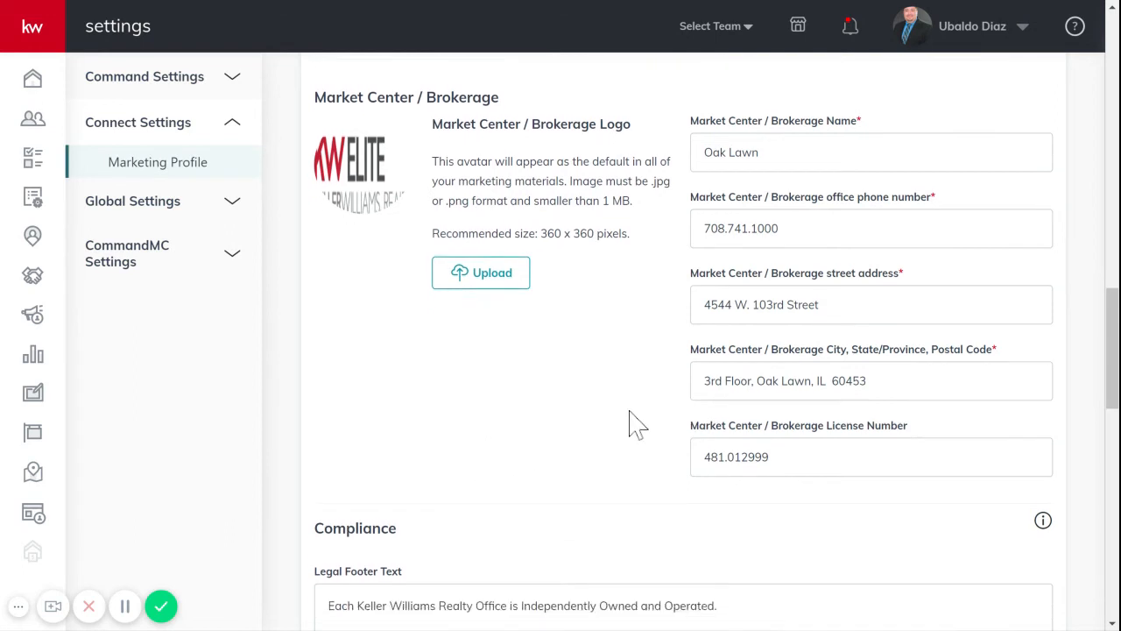
pyautogui.scroll(1, 736, 186)
pyautogui.click(774, 190)
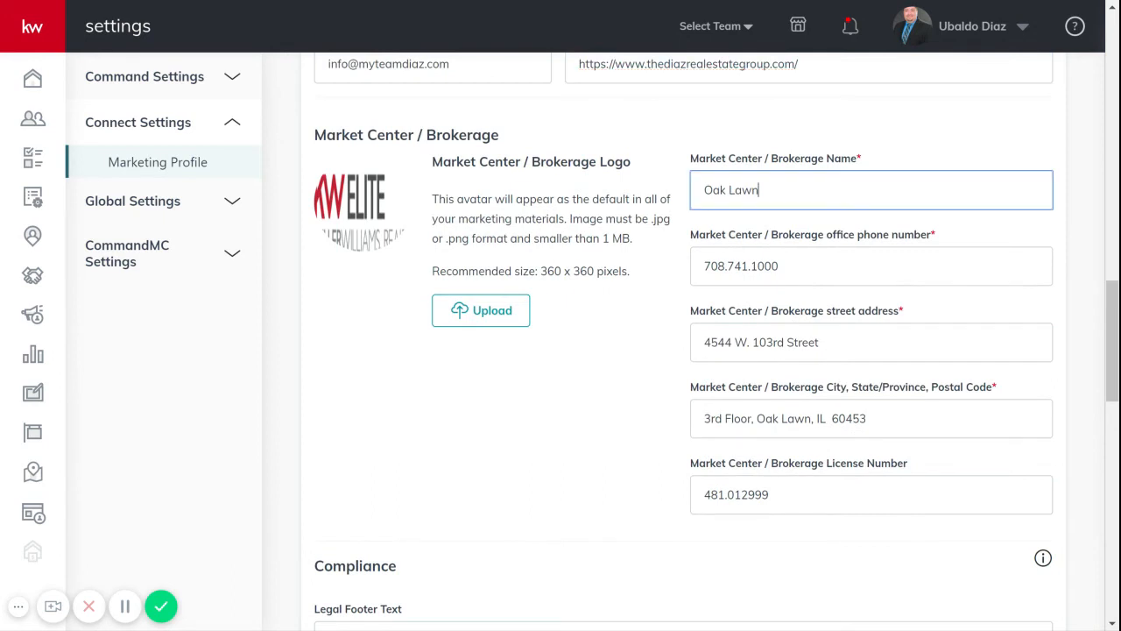
pyautogui.hotkey('ctrl', 'a')
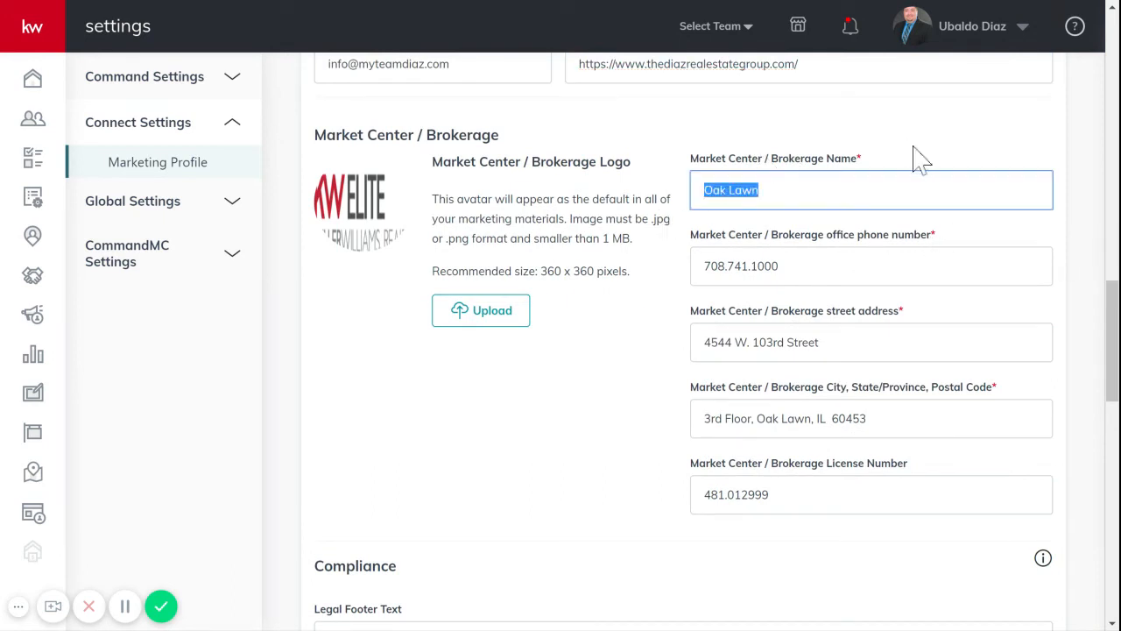
pyautogui.write('Keller')
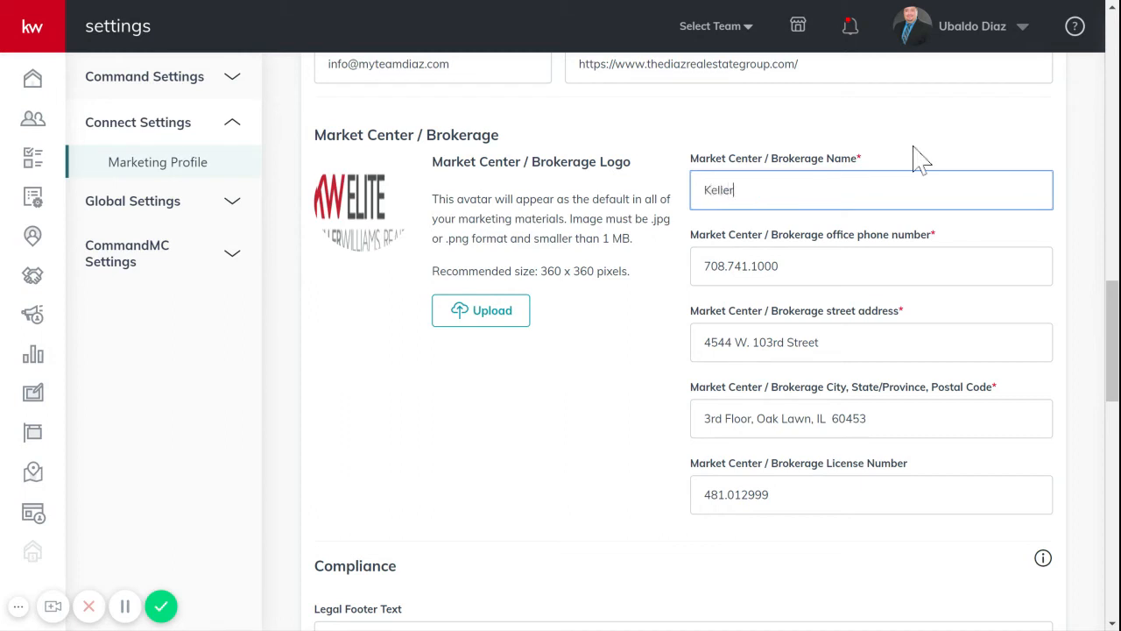
pyautogui.write(' Williams Elite')
# Move the floor designation from the start of the brokerage city line to the end of its street address, separated by a comma.
pyautogui.click(902, 266)
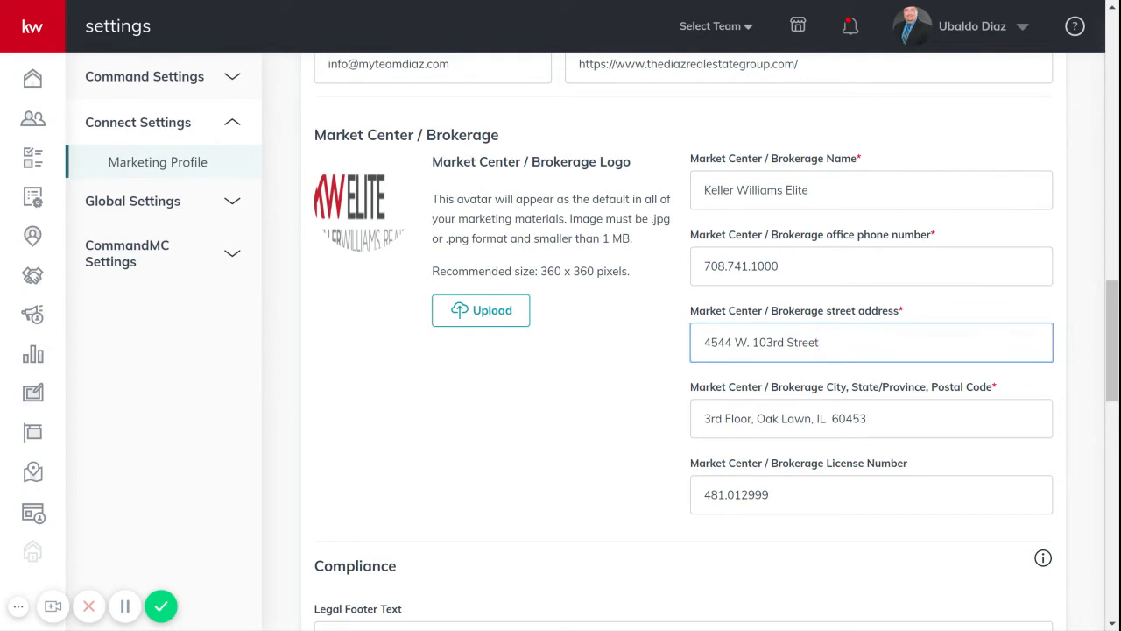
pyautogui.write('3rd Floor')
pyautogui.click(605, 383)
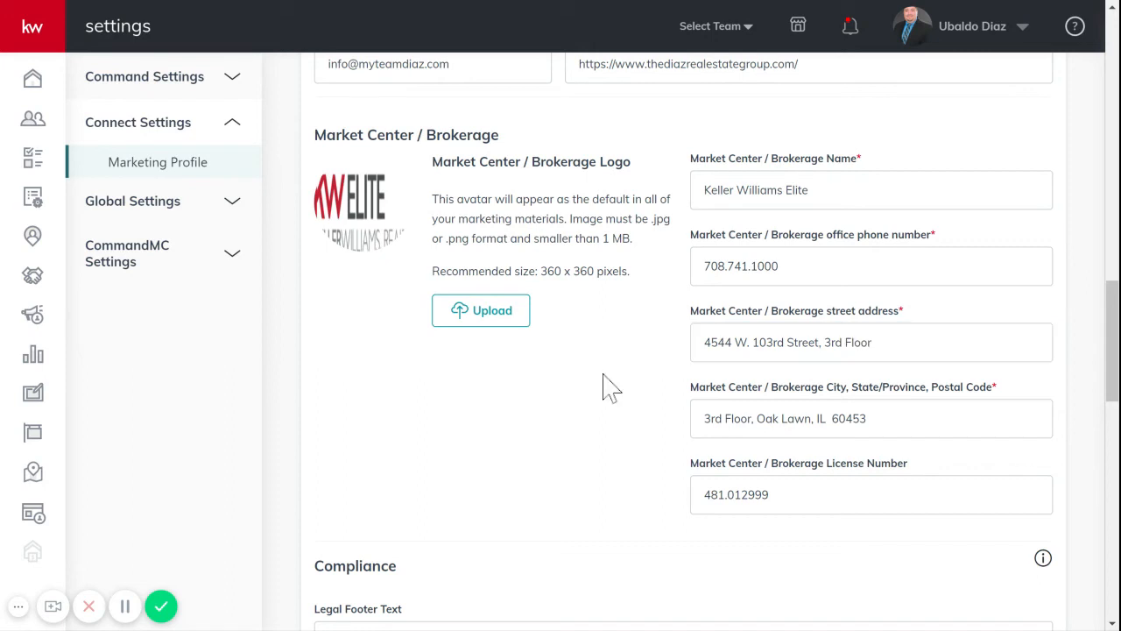
pyautogui.moveTo(757, 419); pyautogui.dragTo(627, 427)
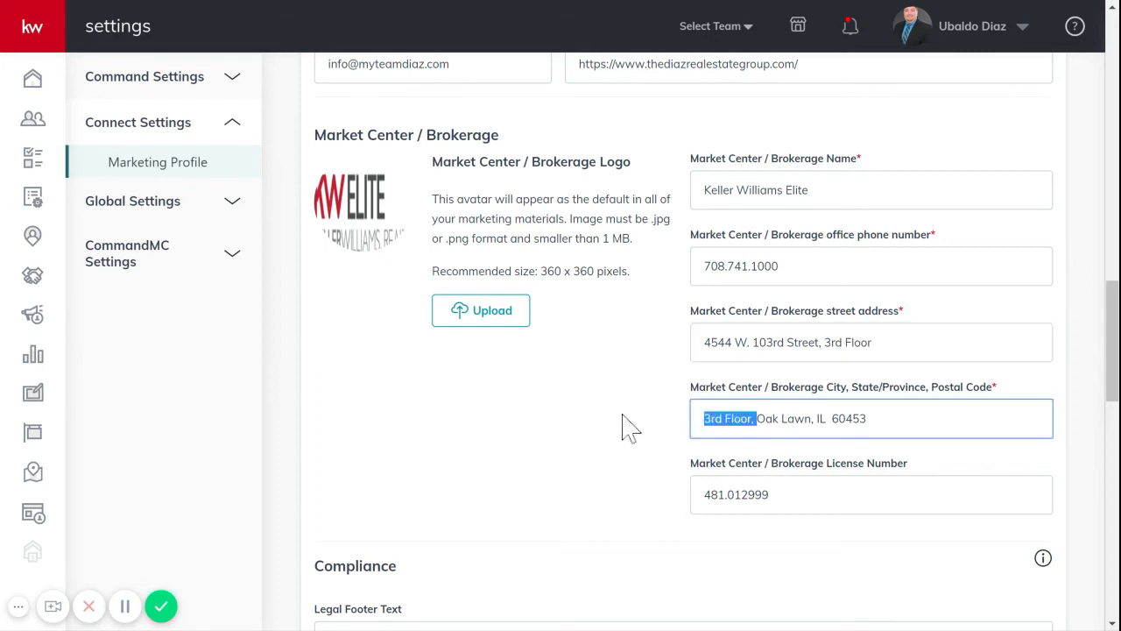
pyautogui.press('BackSpace')
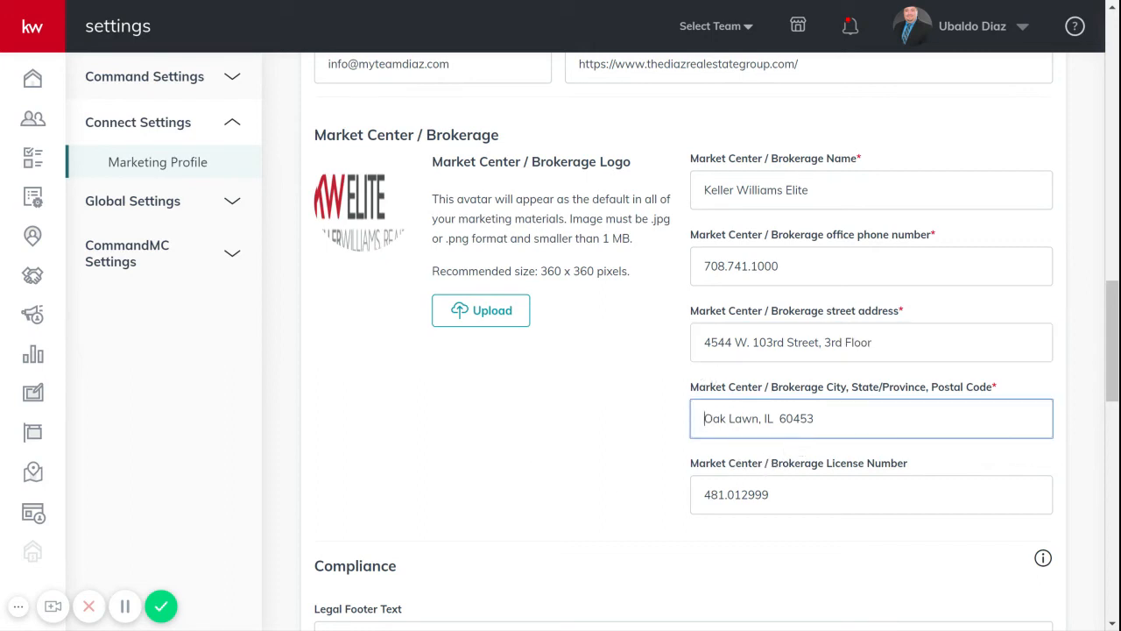
# Review the market center / brokerage license number and the legal footer text in the Compliance section.
pyautogui.scroll(-3, 703, 380)
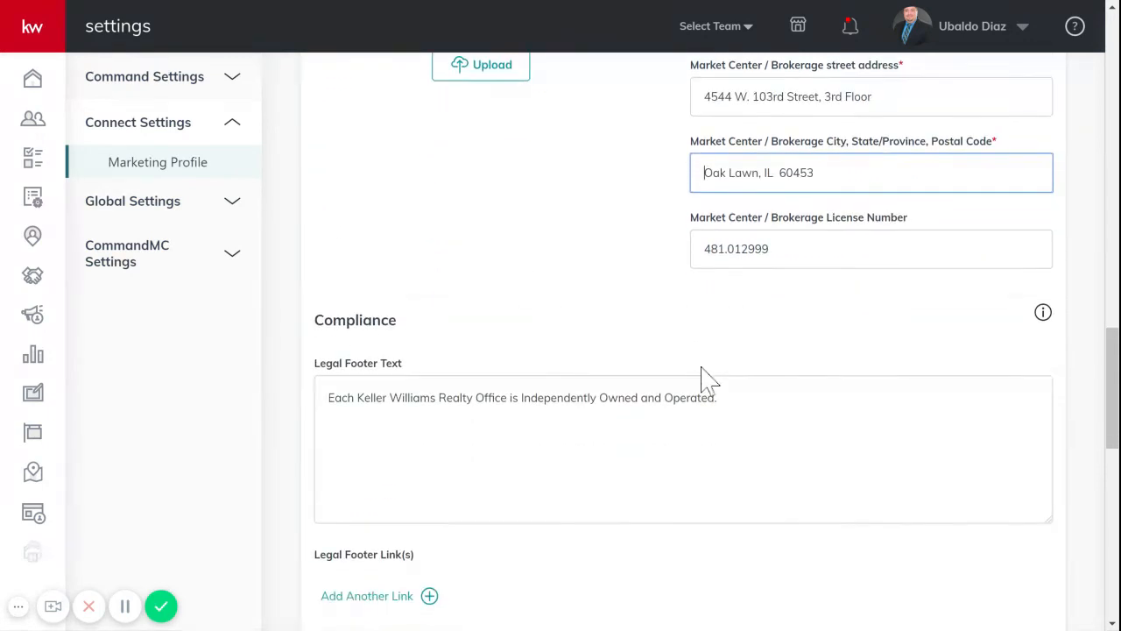
pyautogui.moveTo(710, 249); pyautogui.dragTo(641, 260)
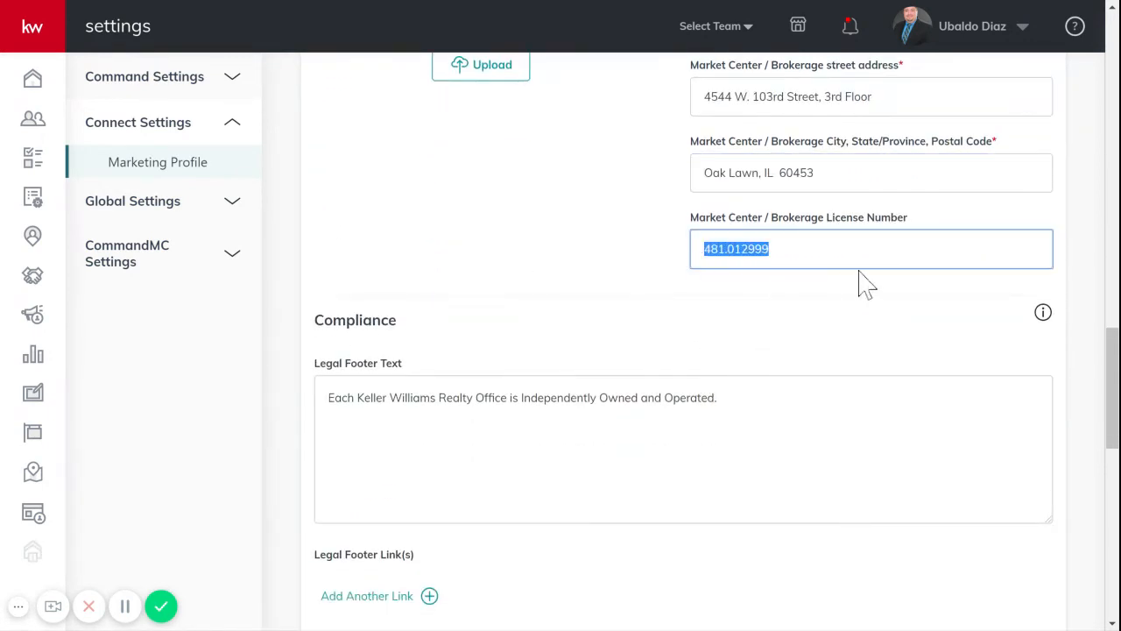
pyautogui.click(769, 248)
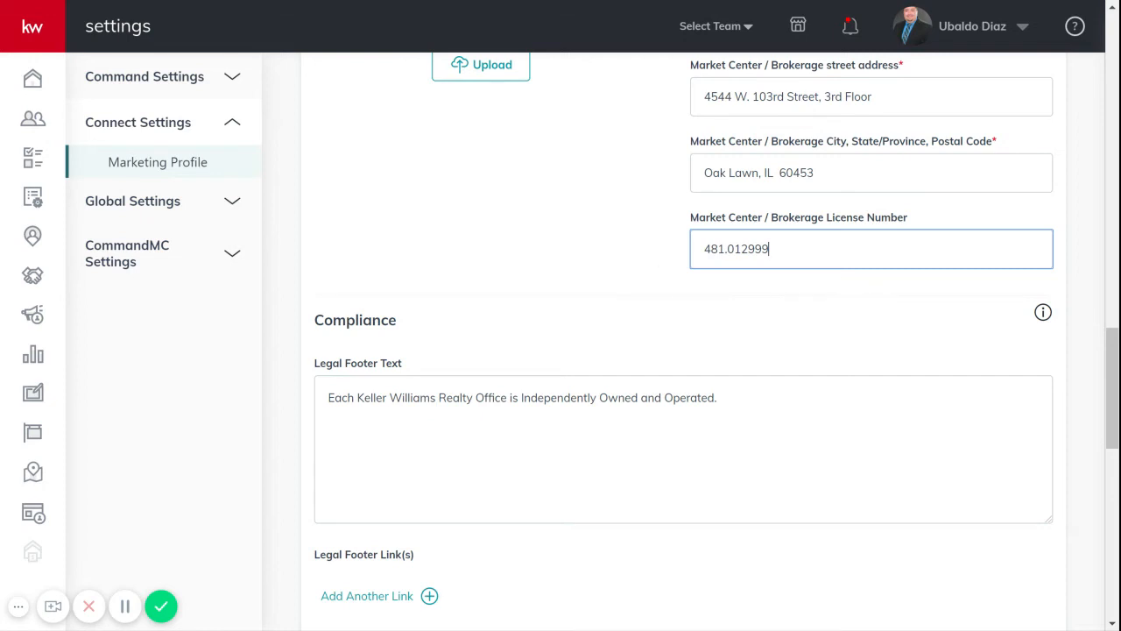
pyautogui.scroll(-3, 590, 258)
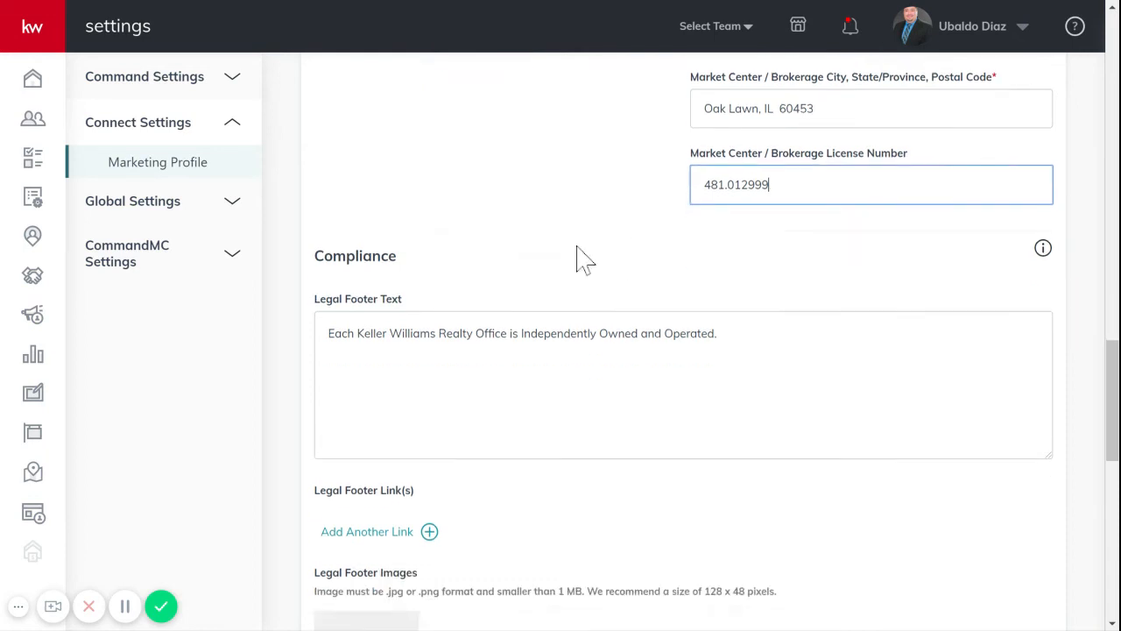
pyautogui.scroll(-1, 590, 258)
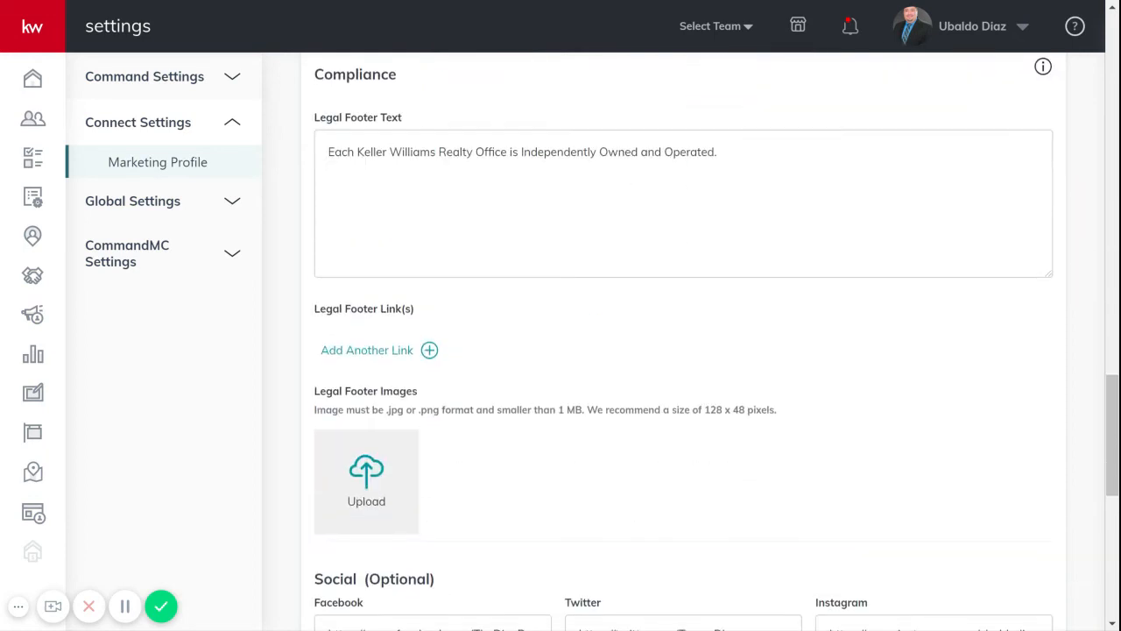
pyautogui.moveTo(718, 152); pyautogui.dragTo(253, 166)
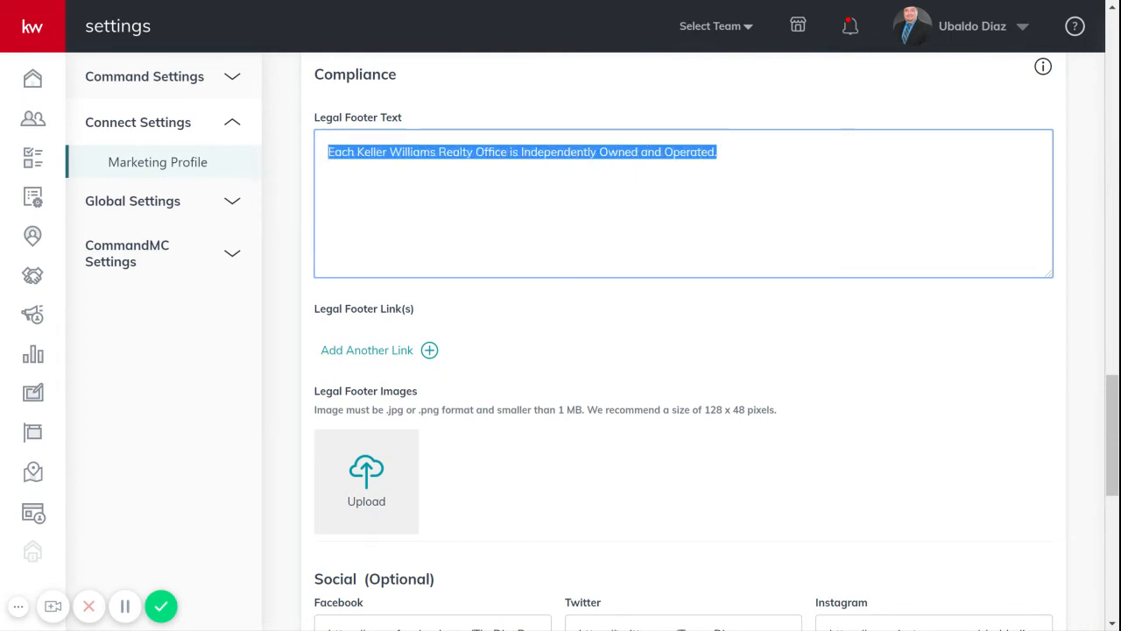
pyautogui.write('Each Keller Williams Realty Office is Independently Owned and Operated.')
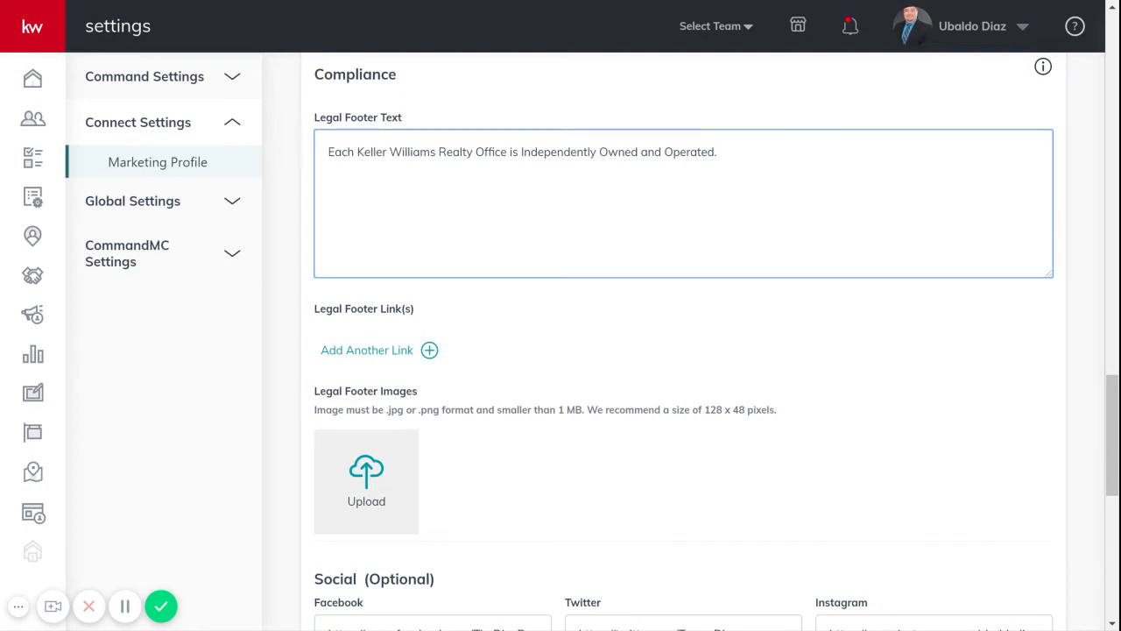
# Review the legal footer links and images options, and examine the Facebook, Twitter and Instagram links in the Social section.
pyautogui.scroll(-2, 776, 225)
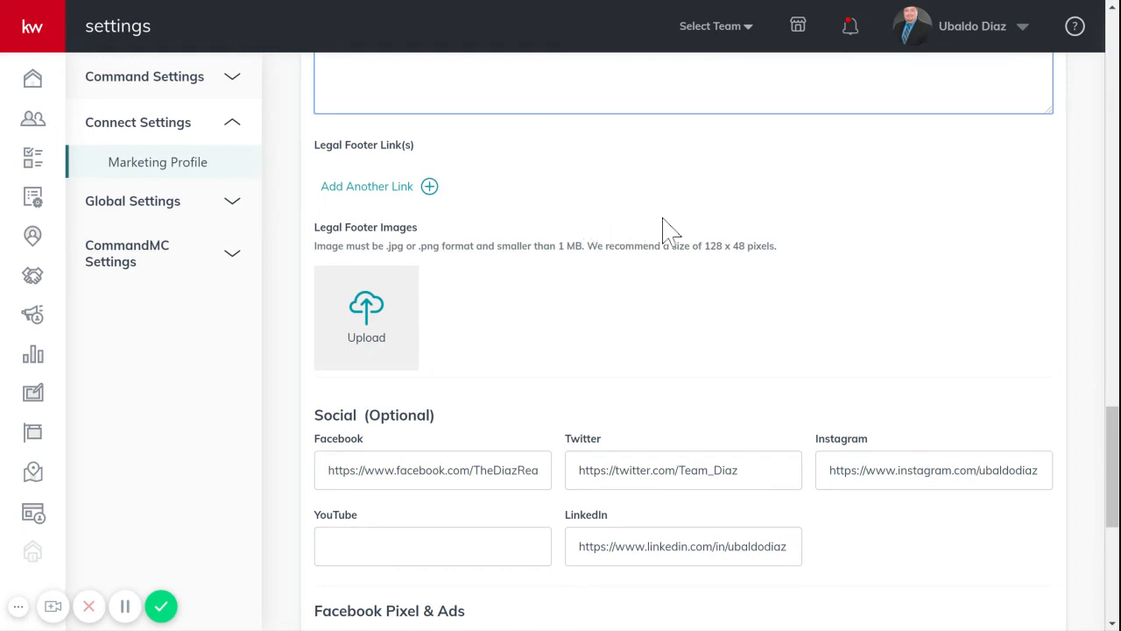
pyautogui.scroll(-1, 491, 181)
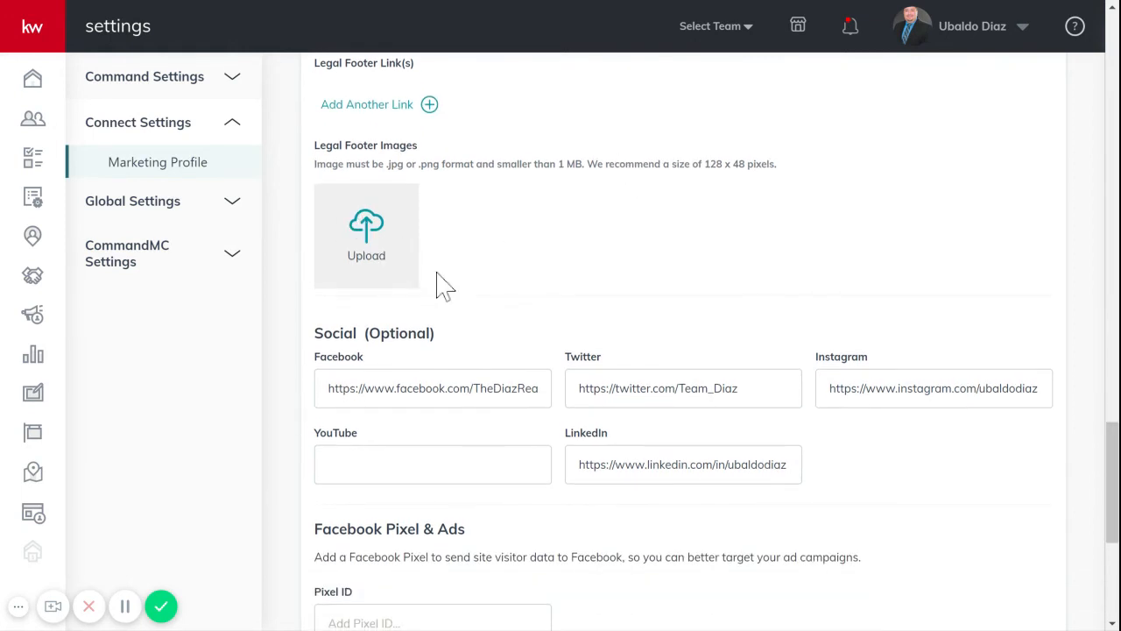
pyautogui.scroll(-3, 602, 262)
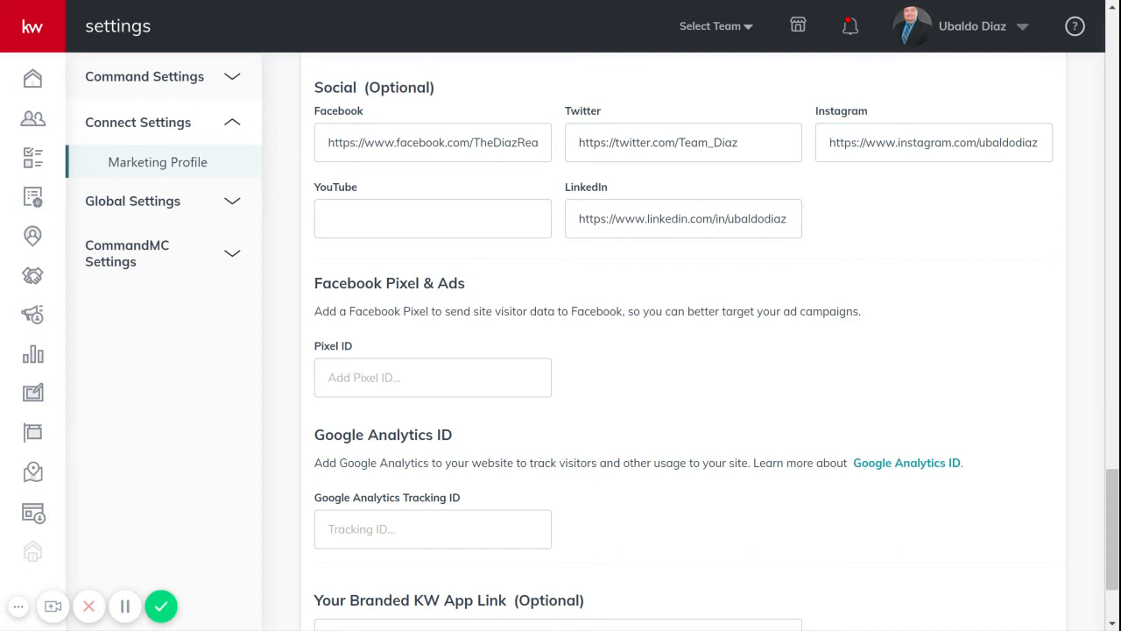
pyautogui.click(532, 143)
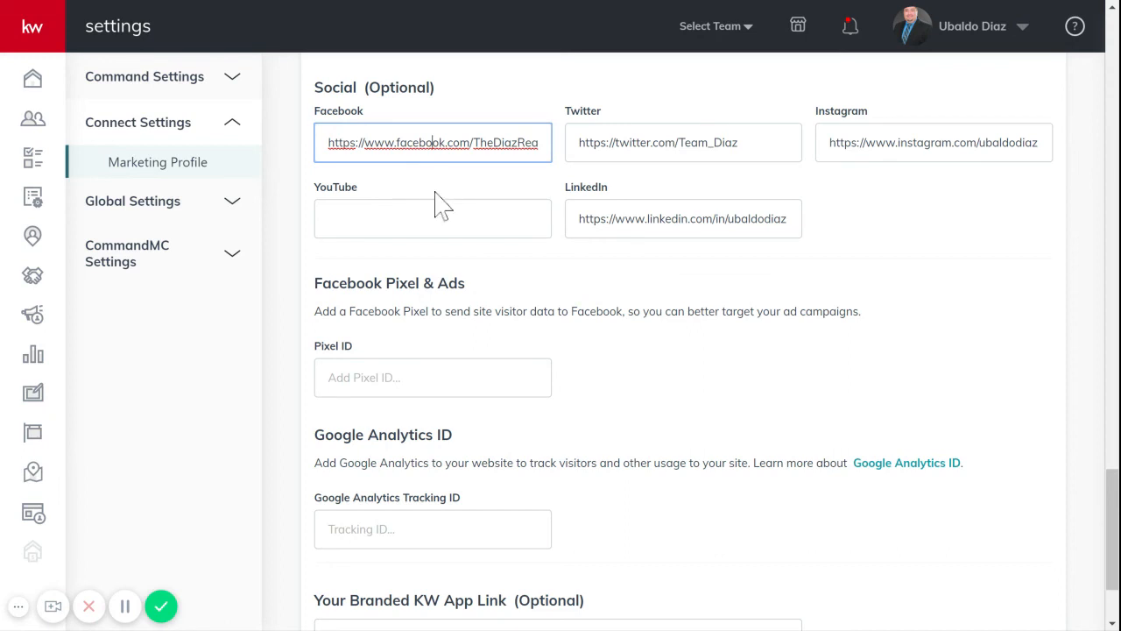
pyautogui.click(675, 142)
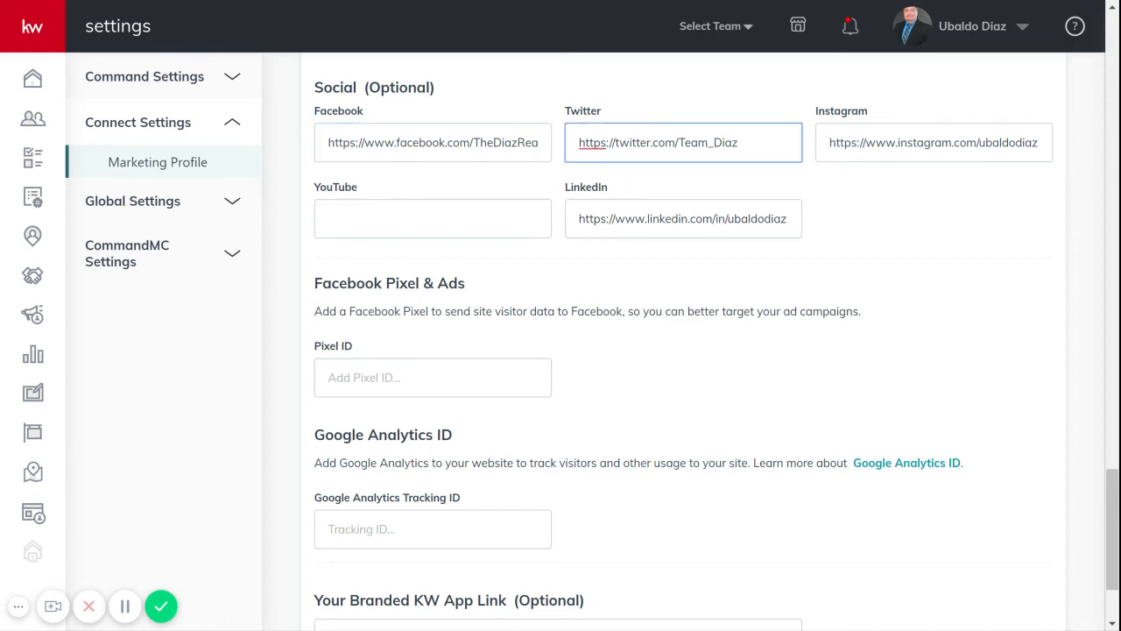
pyautogui.click(885, 143)
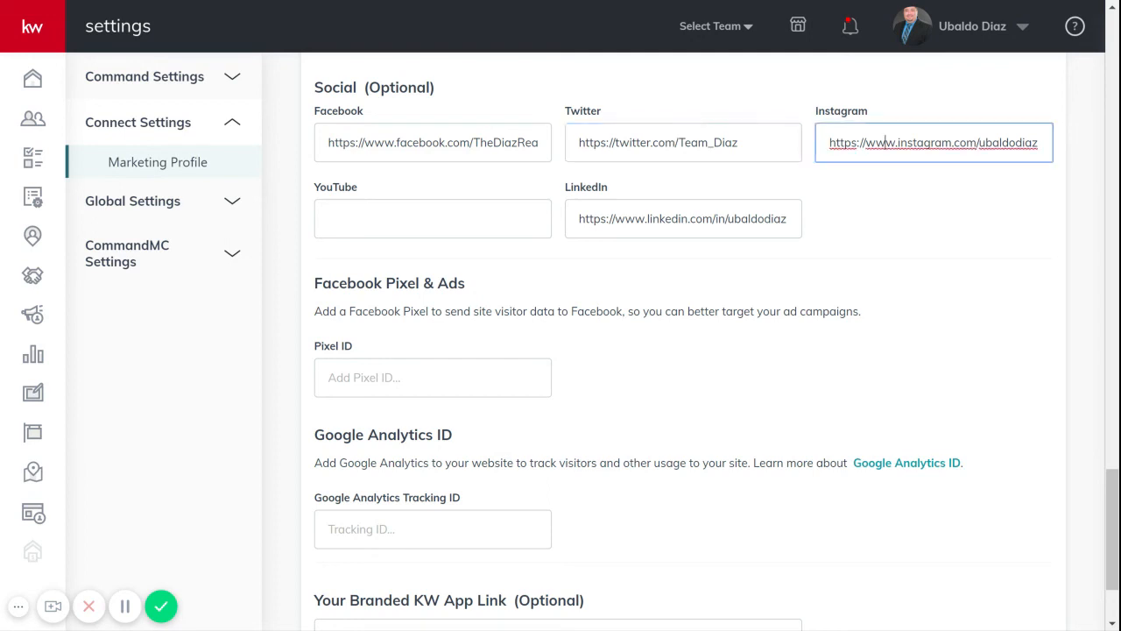
pyautogui.click(750, 143)
pyautogui.click(857, 142)
pyautogui.click(713, 143)
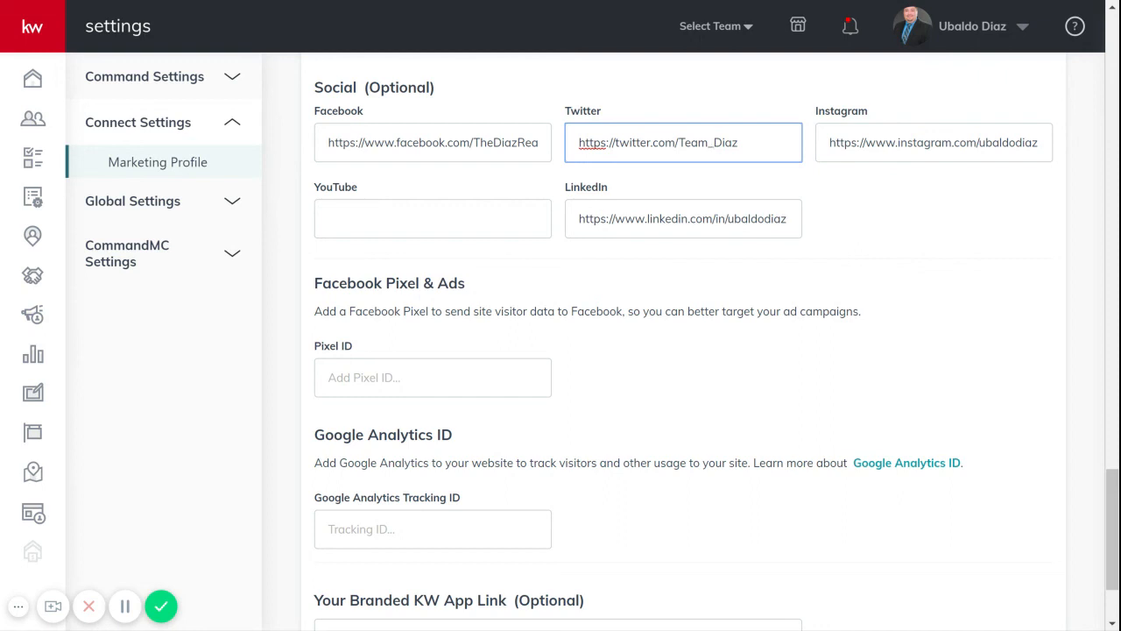
pyautogui.click(843, 143)
pyautogui.click(698, 142)
pyautogui.click(862, 143)
pyautogui.click(696, 142)
pyautogui.click(895, 143)
pyautogui.click(708, 143)
pyautogui.click(490, 143)
pyautogui.scroll(-2, 1033, 225)
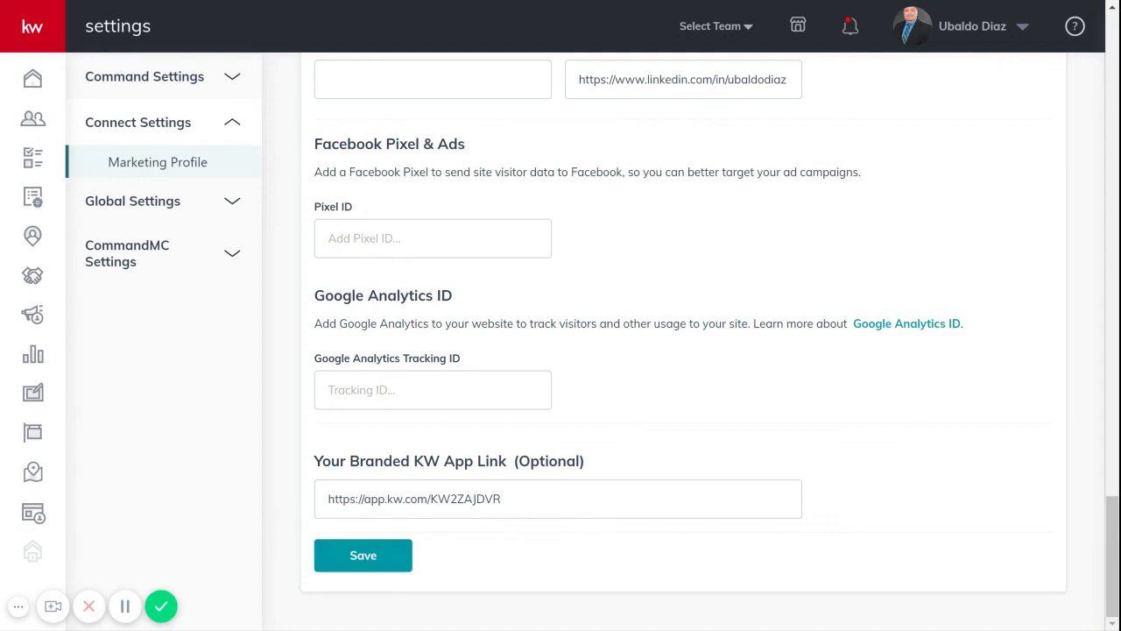
# Review the branded KW App link and look back over the Social, Facebook Pixel and Google Analytics entries.
pyautogui.moveTo(501, 498); pyautogui.dragTo(328, 499)
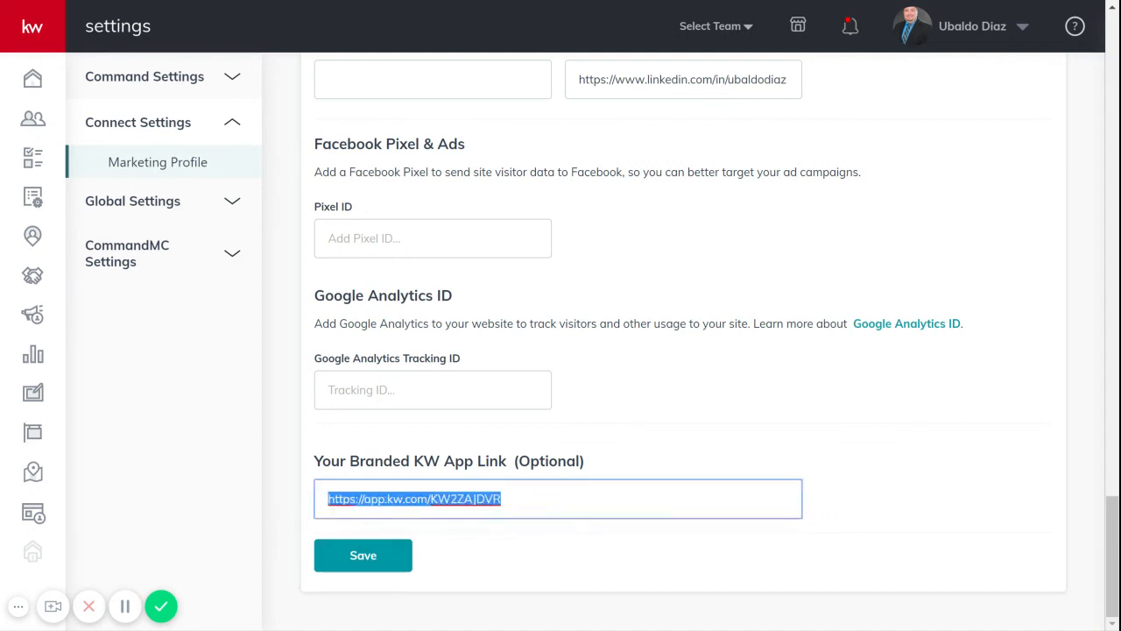
pyautogui.click(682, 383)
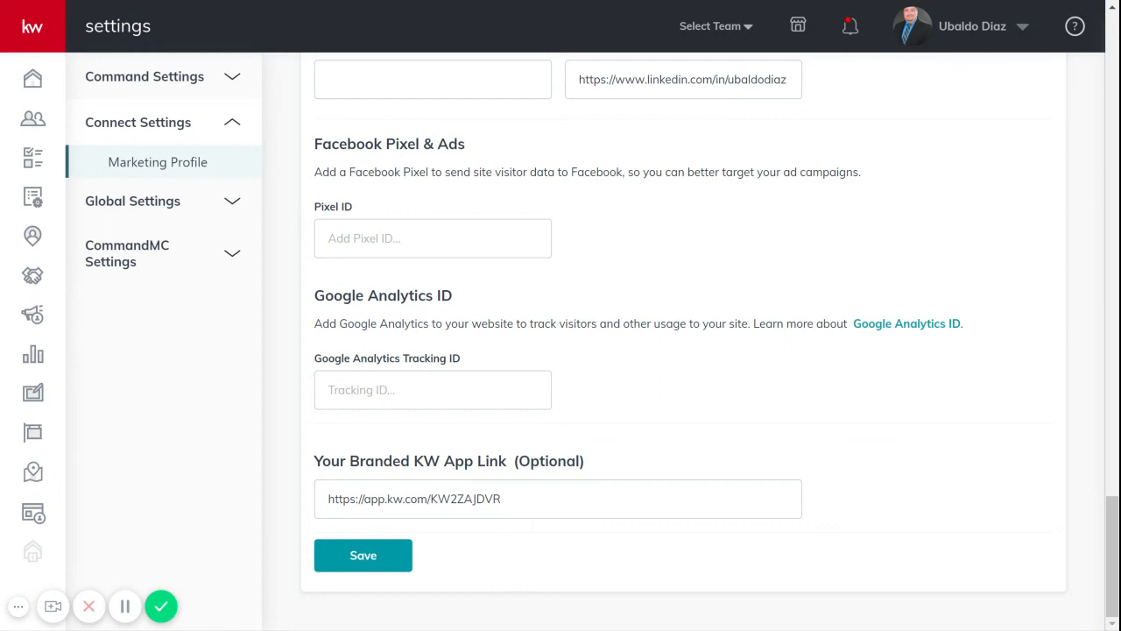
pyautogui.moveTo(517, 498); pyautogui.dragTo(296, 528)
pyautogui.click(644, 450)
pyautogui.scroll(10, 725, 401)
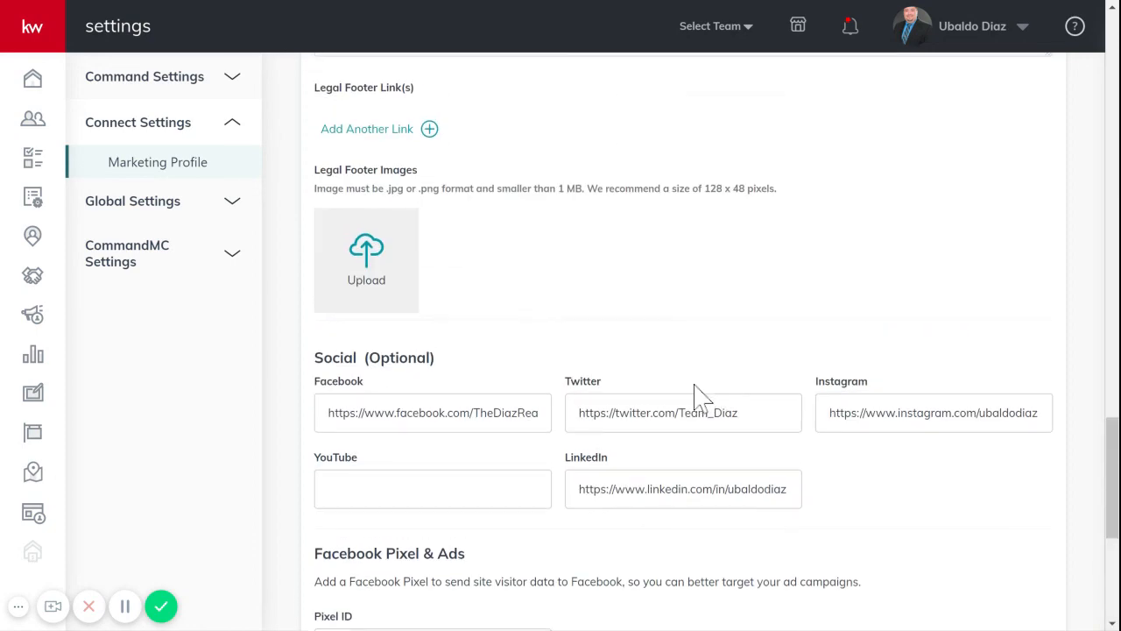
pyautogui.scroll(-9, 695, 400)
pyautogui.scroll(-1, 713, 392)
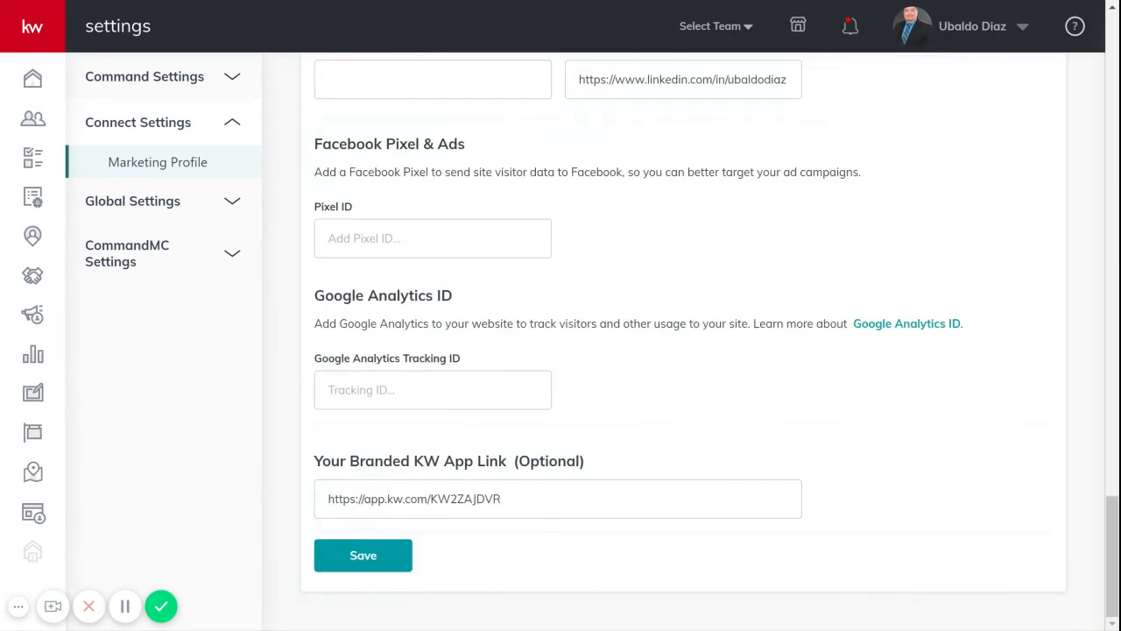
# Save the Marketing Profile and dismiss the confirmation message.
pyautogui.click(380, 581)
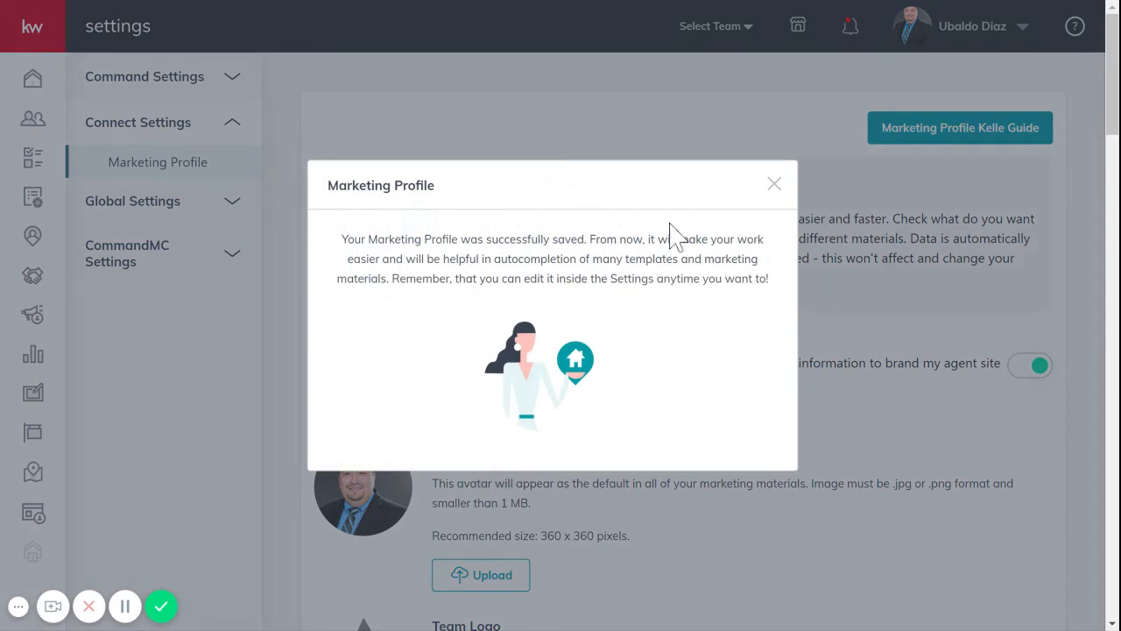
pyautogui.click(776, 185)
pyautogui.scroll(-1, 846, 241)
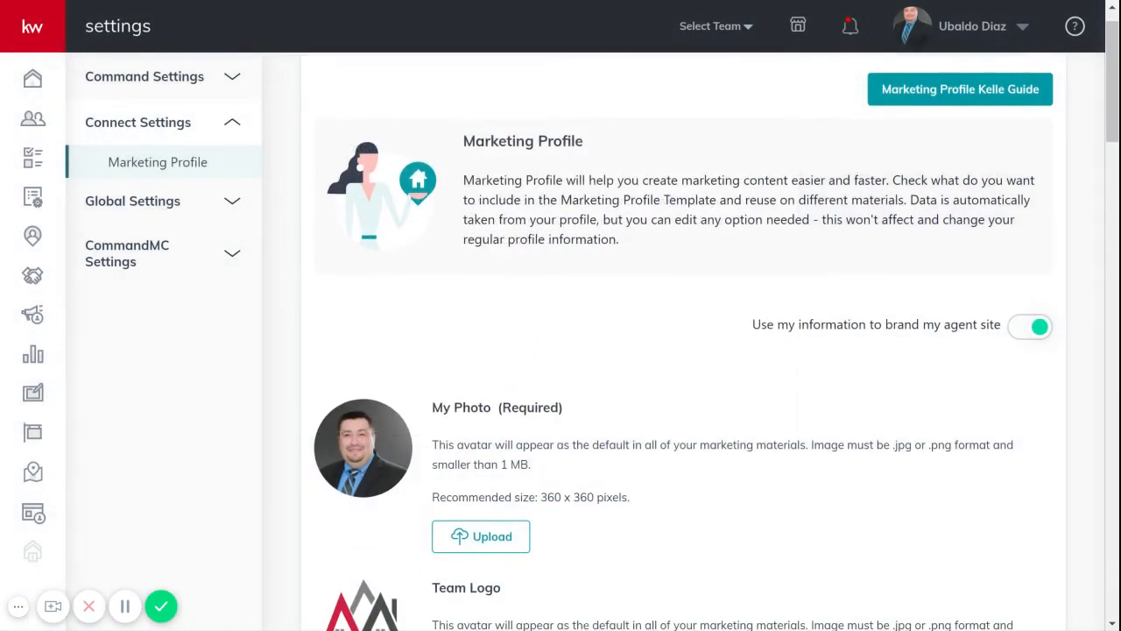